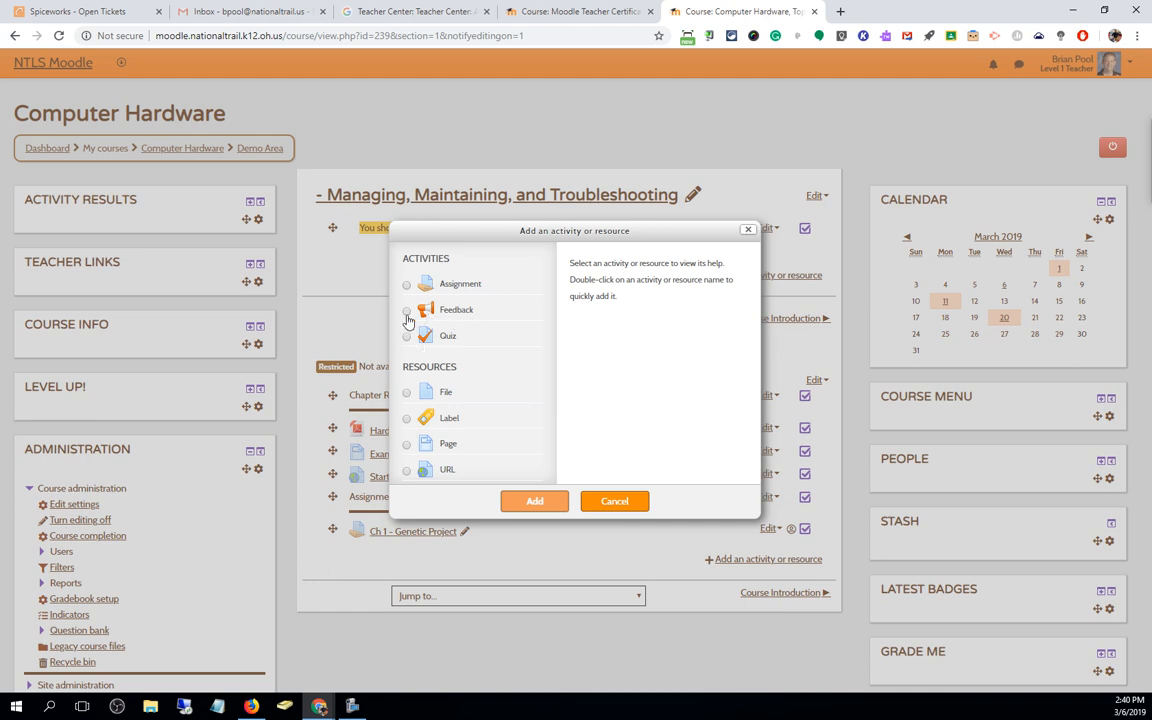
Add a Feedback activity to the Demo Area section and name it "Feedback on Course Orientation"
left_click(418, 311)
left_click(538, 500)
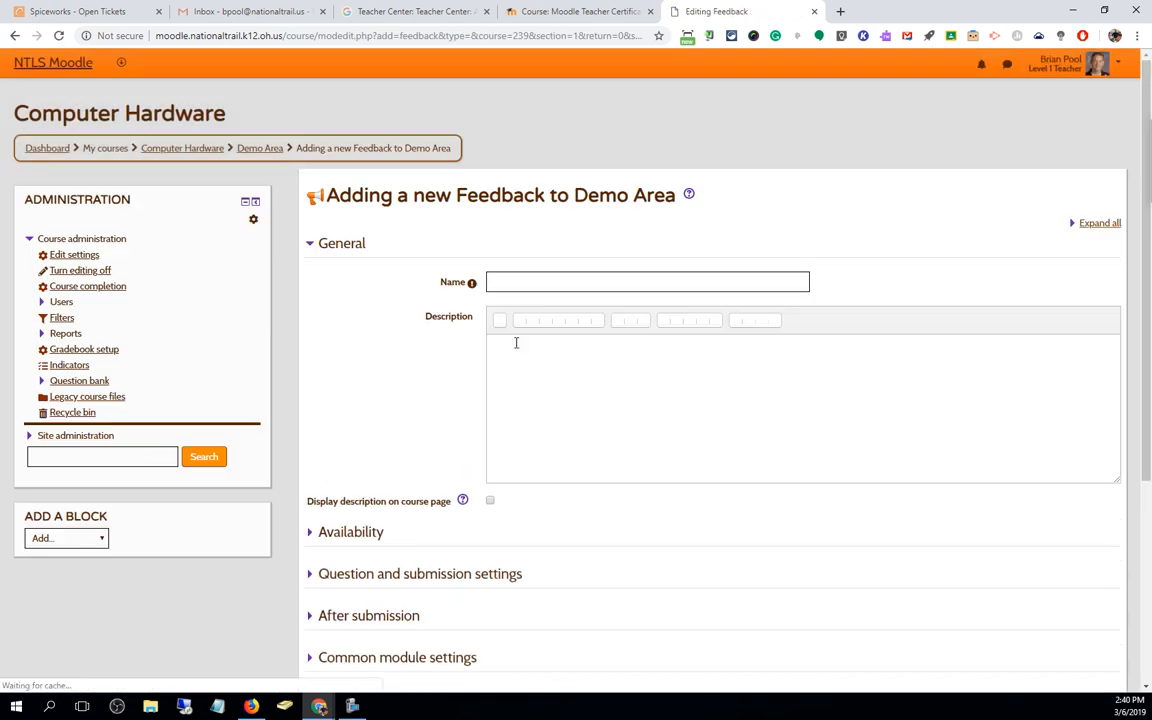
left_click(501, 283)
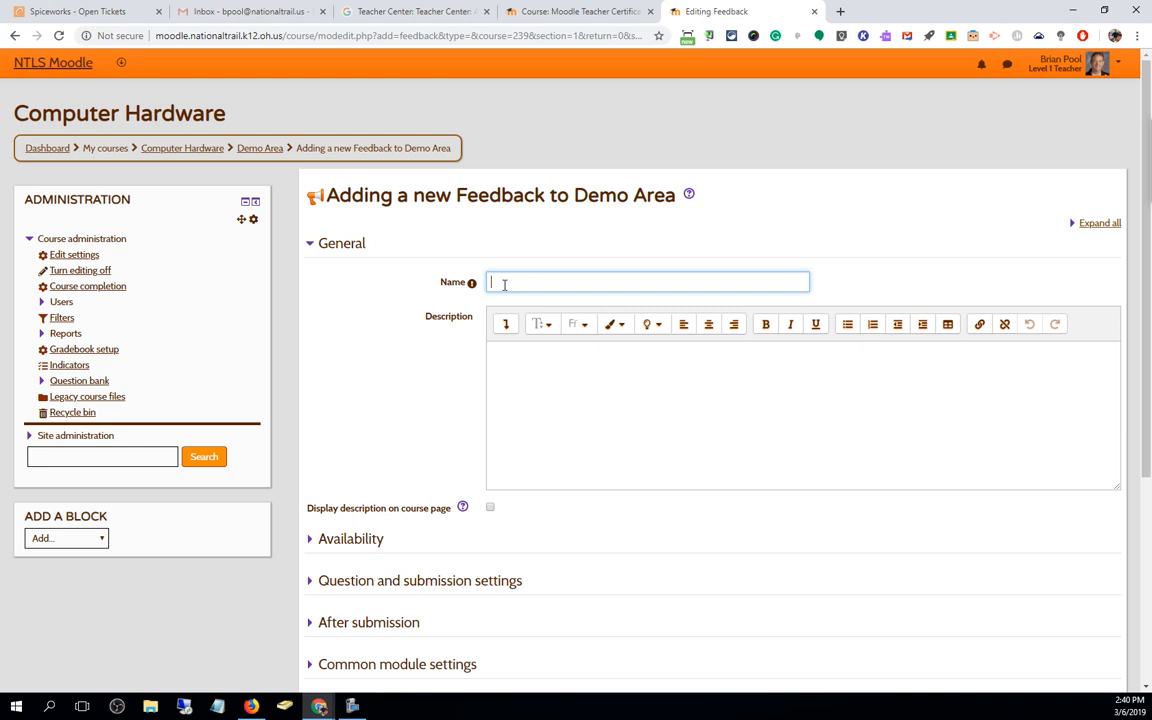
type("Feedback on Cour")
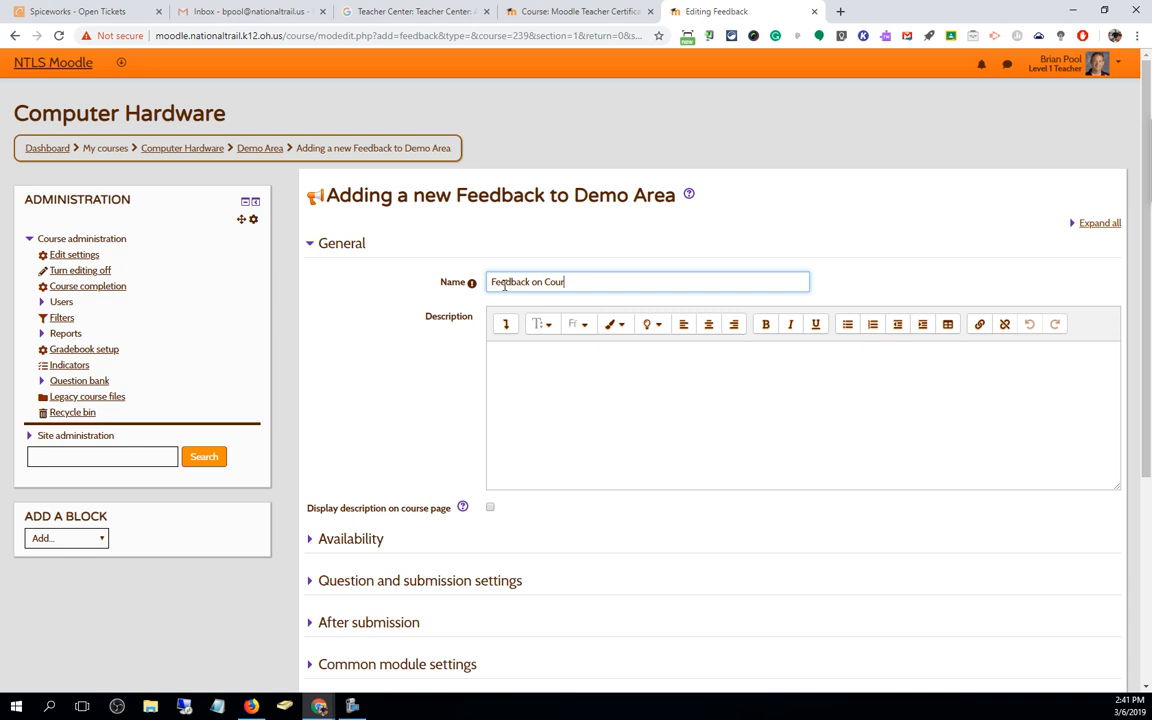
type("se Orientation")
Expand all settings sections of the new feedback form
scroll(555, 380, "down", 3)
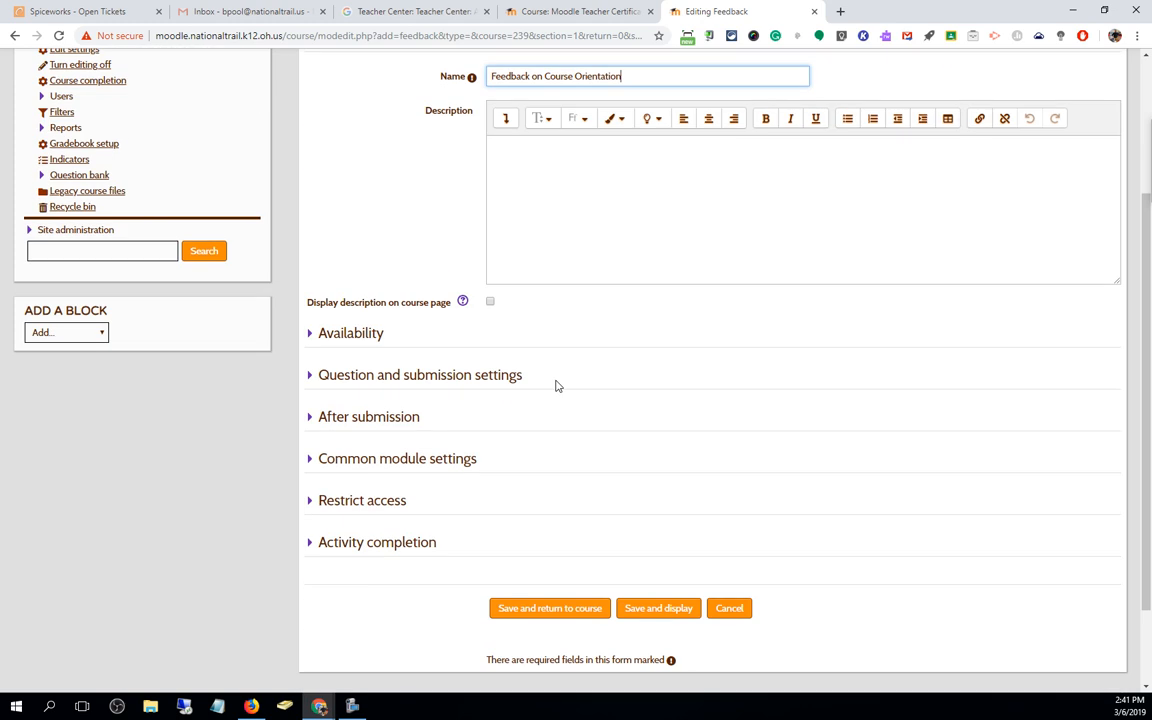
scroll(555, 380, "up", 3)
scroll(545, 378, "down", 3)
scroll(545, 378, "up", 3)
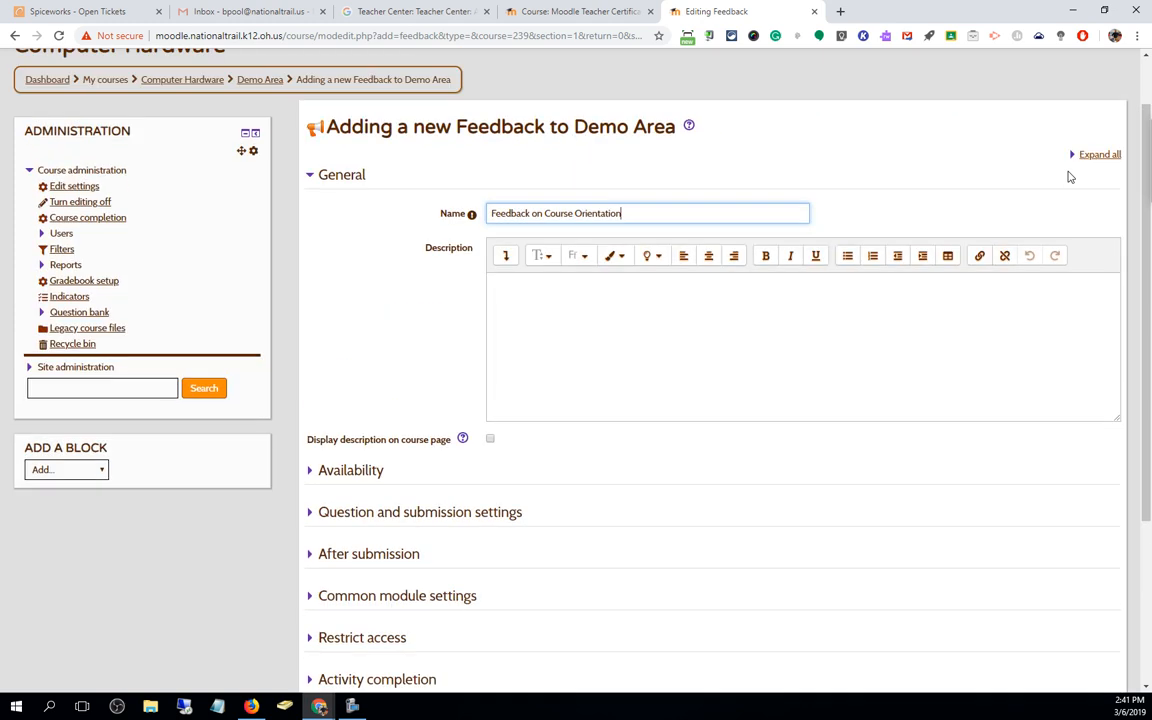
left_click(1098, 155)
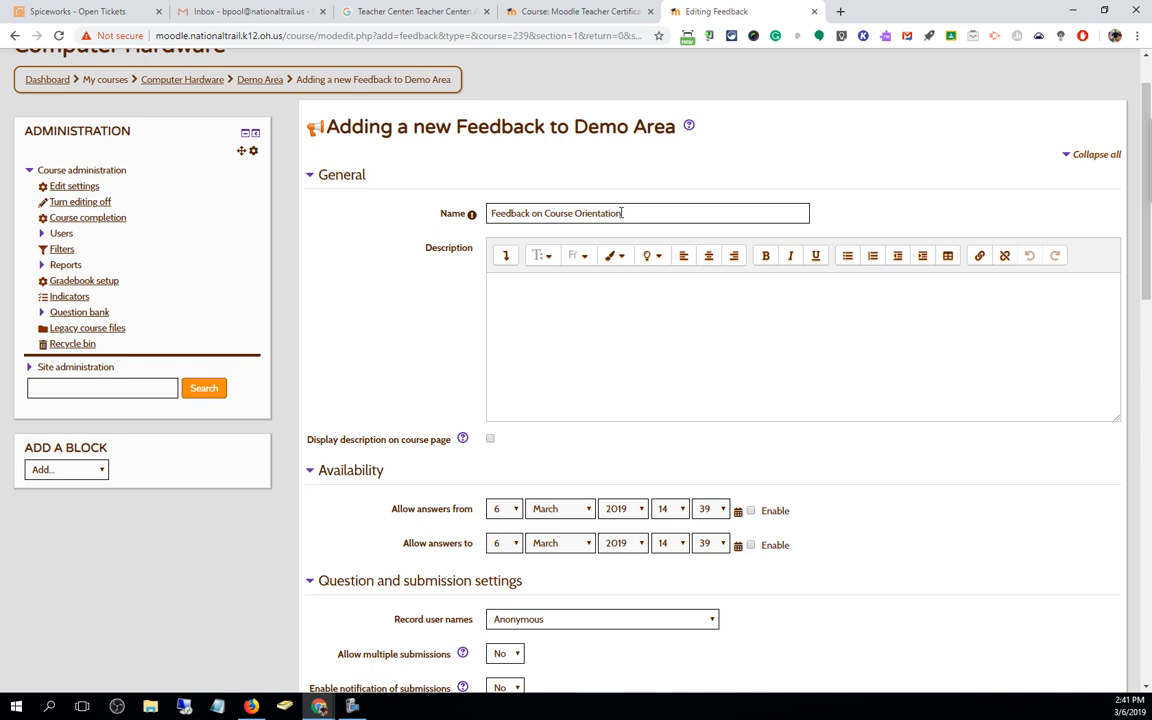
left_click(1098, 155)
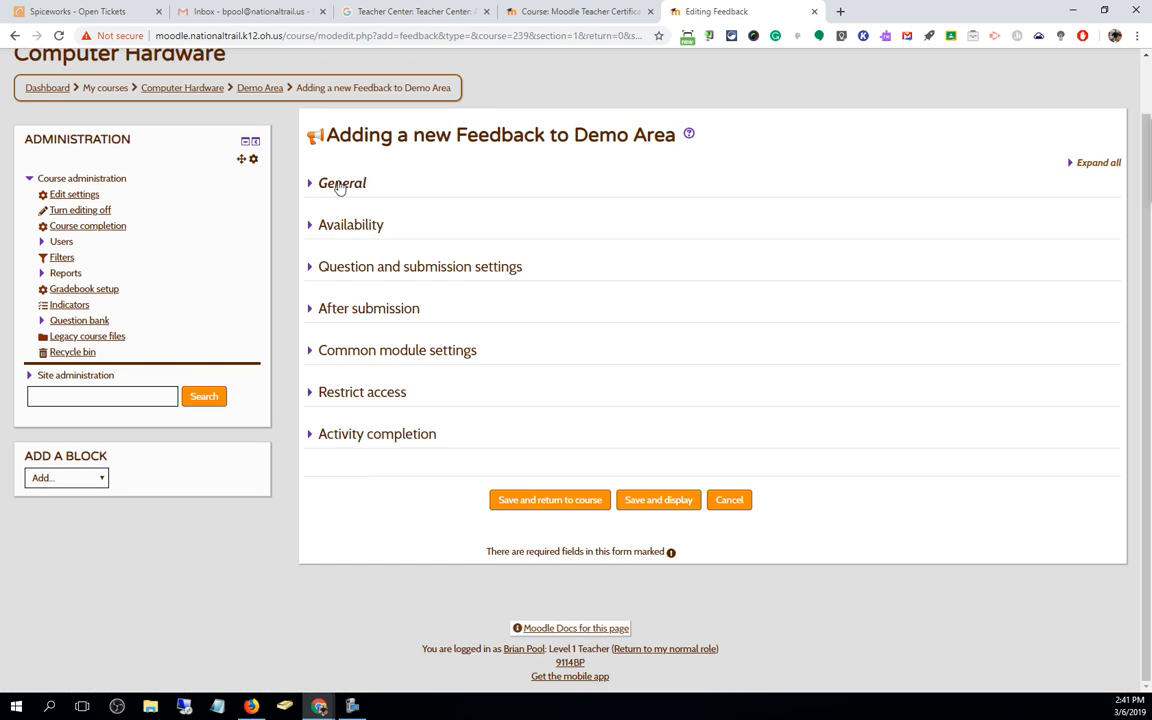
left_click(340, 184)
left_click(1095, 160)
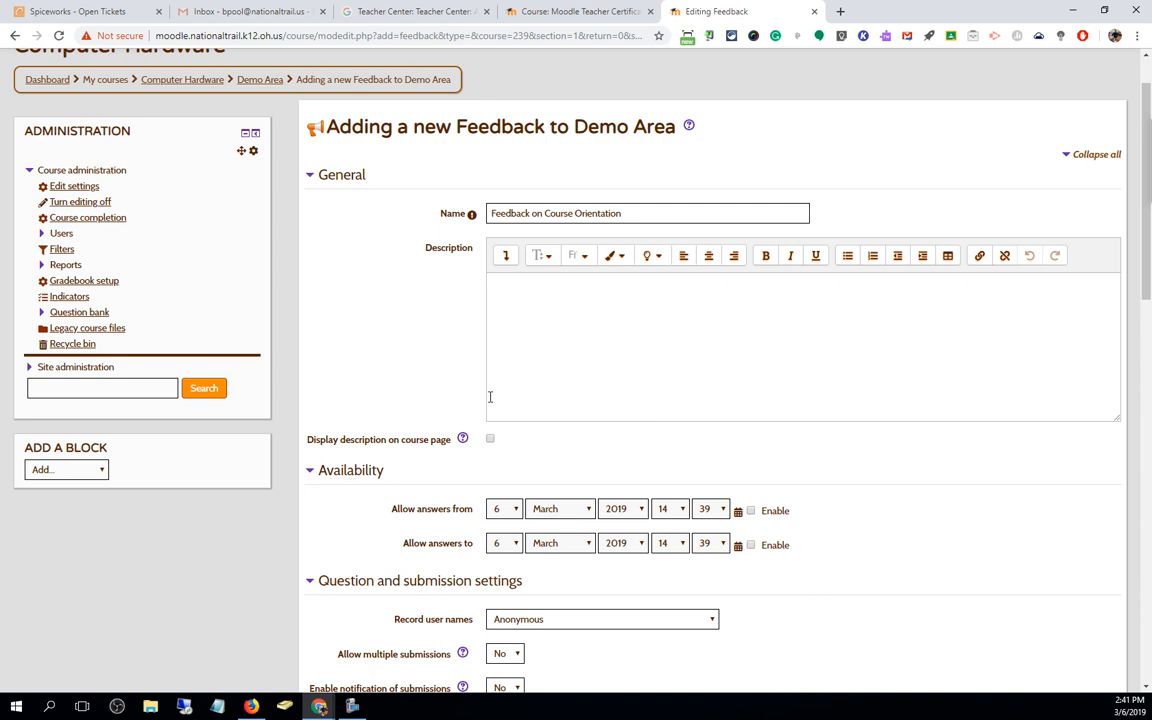
Enable both the start and end dates for allowing answers, and set the end date to 13 March 2019
scroll(485, 399, "down", 2)
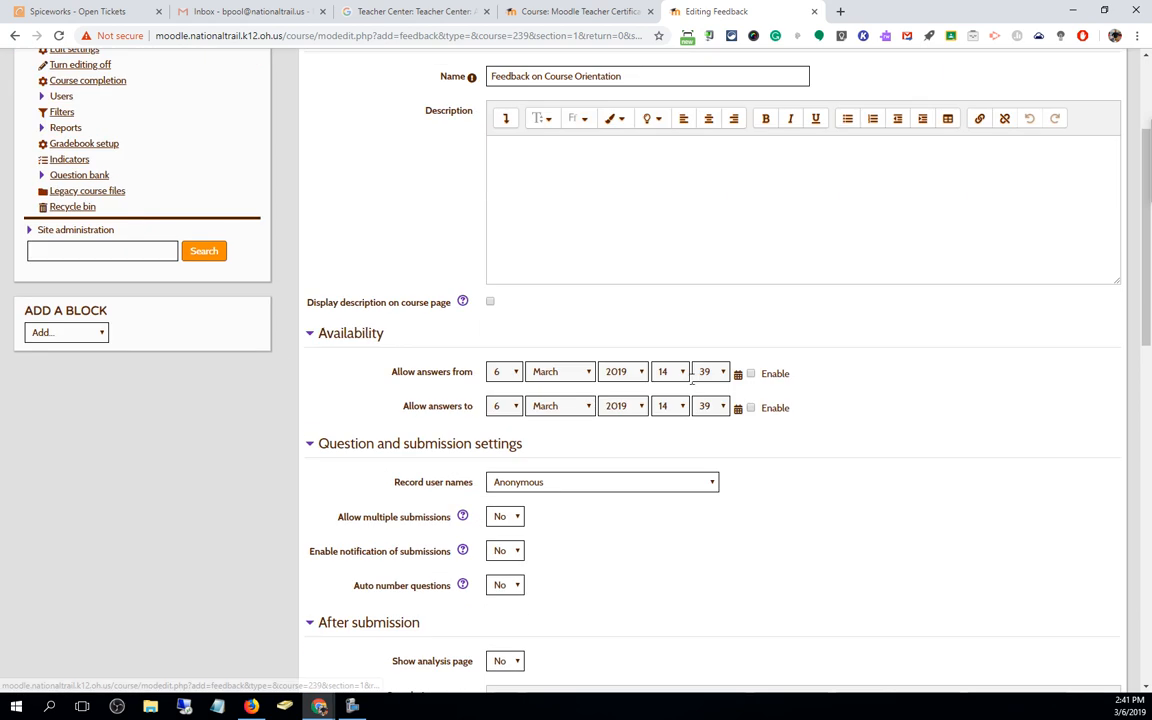
left_click(750, 409)
left_click(750, 373)
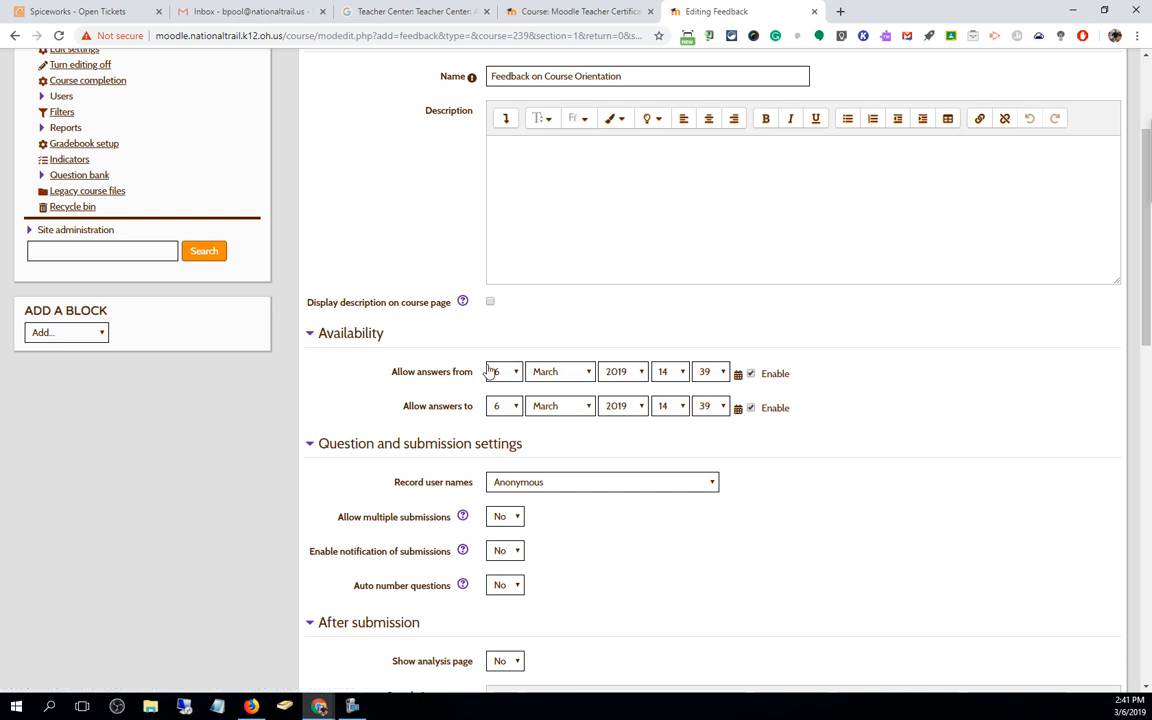
left_click(738, 409)
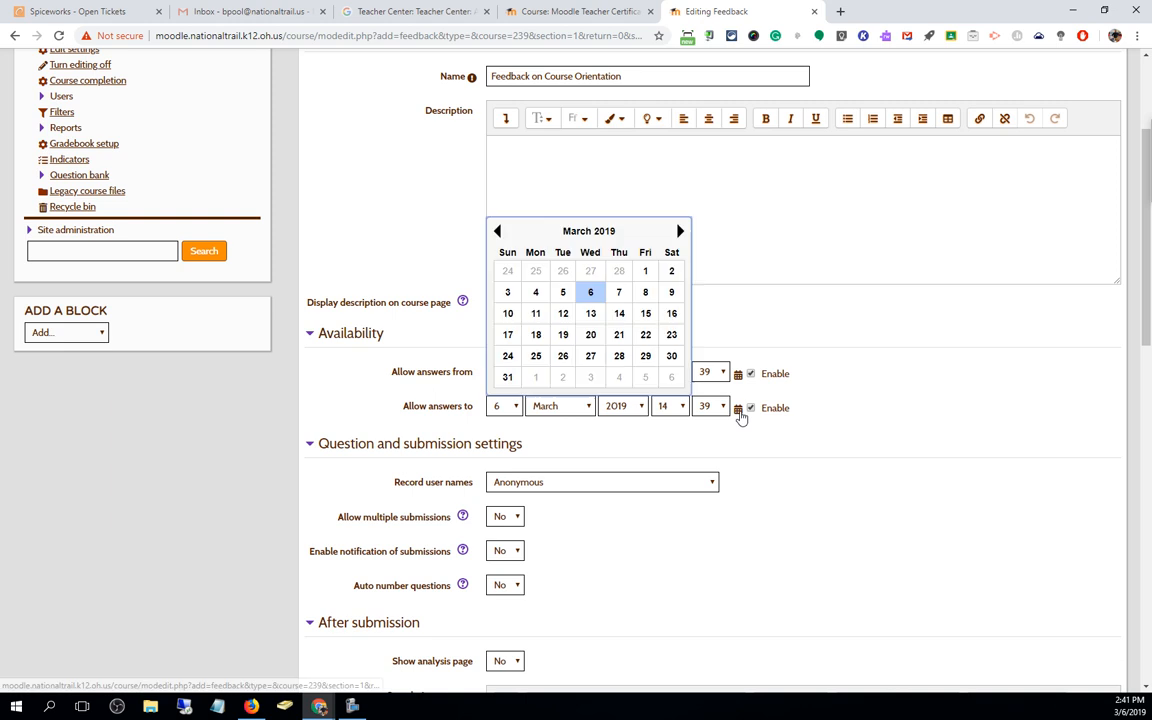
left_click(591, 313)
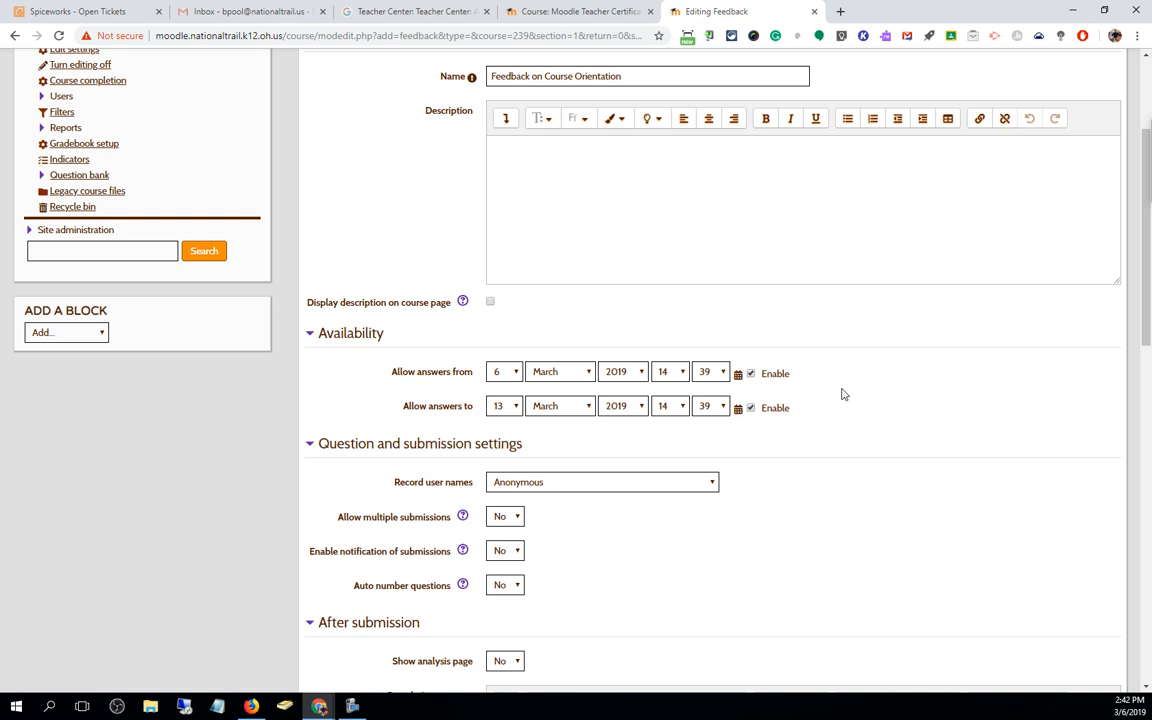
Set user names to be logged and shown with answers, and turn on automatic question numbering
left_click(551, 485)
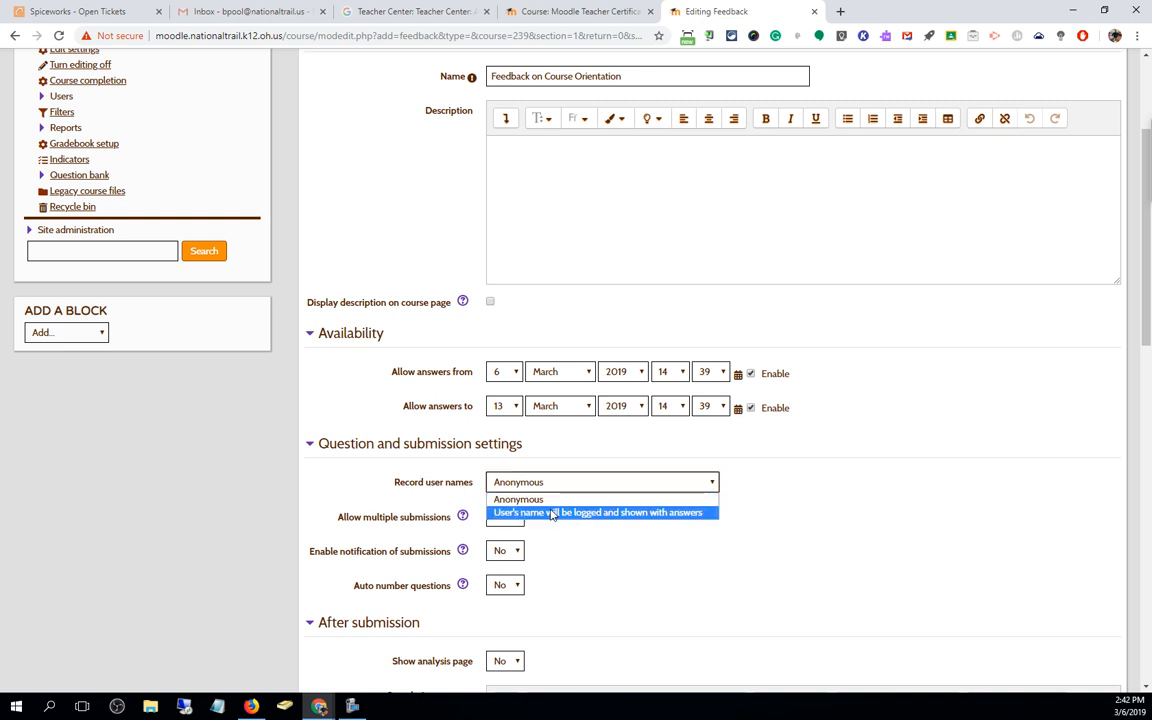
left_click(551, 514)
scroll(869, 481, "down", 2)
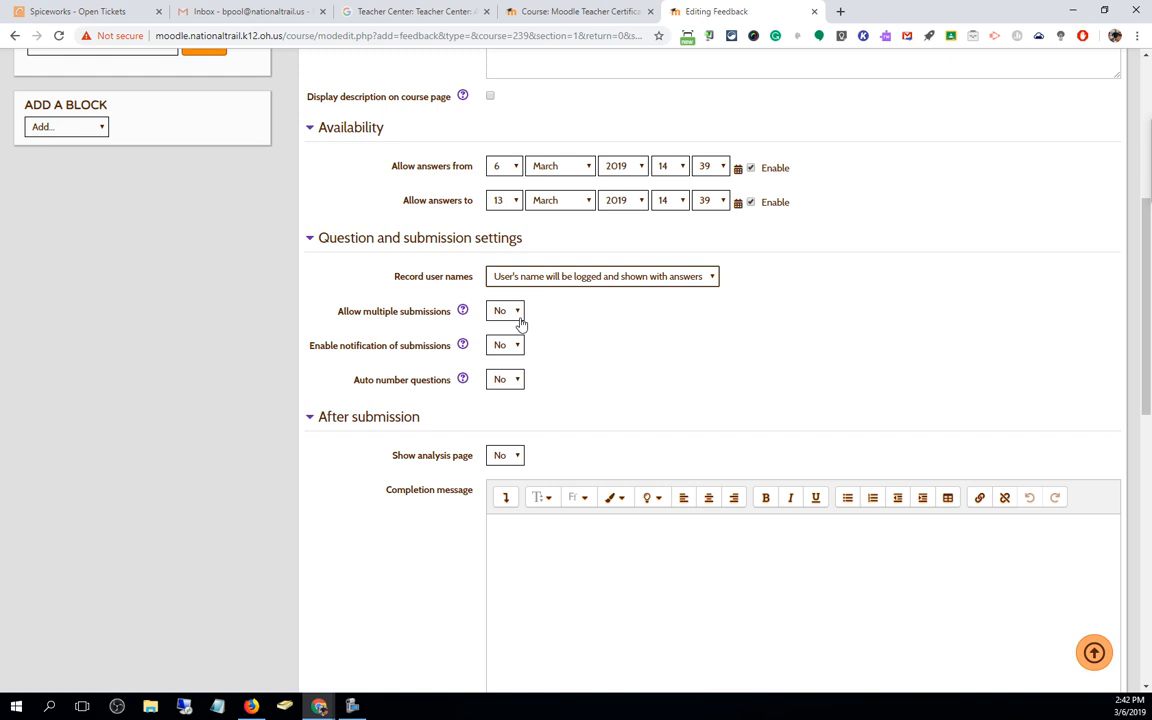
left_click(500, 381)
left_click(500, 408)
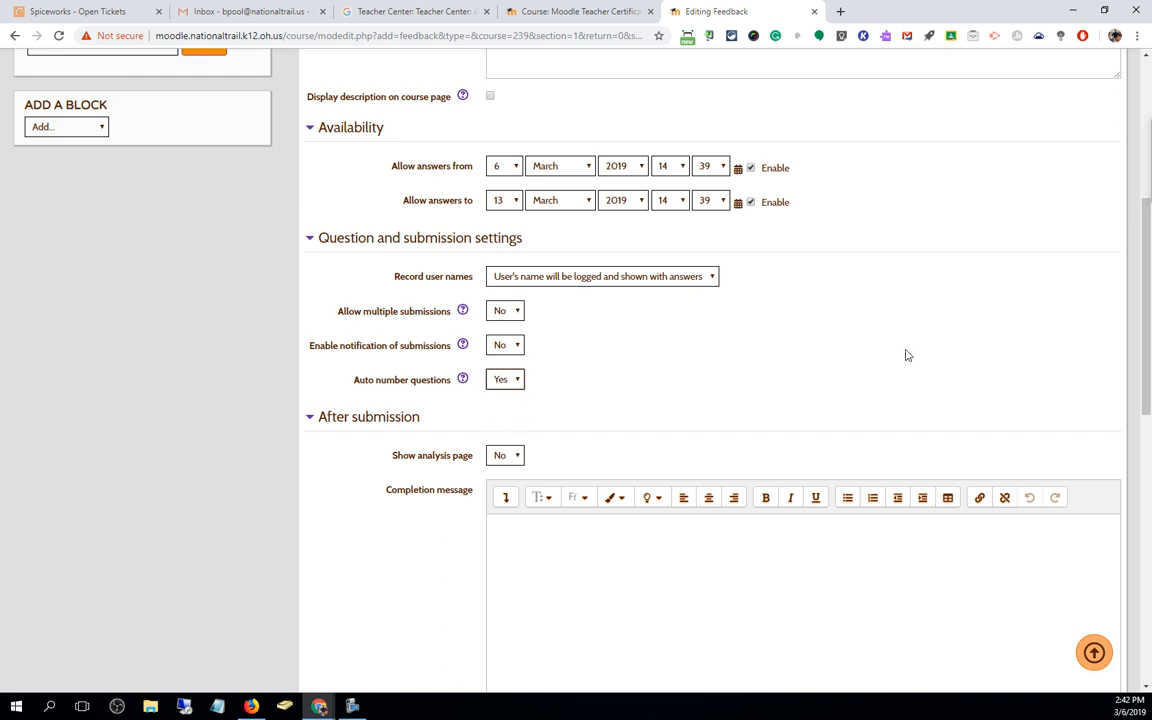
Set the analysis page to show after submission and enter the completion message "Thanks for your feedback."
scroll(801, 375, "down", 2)
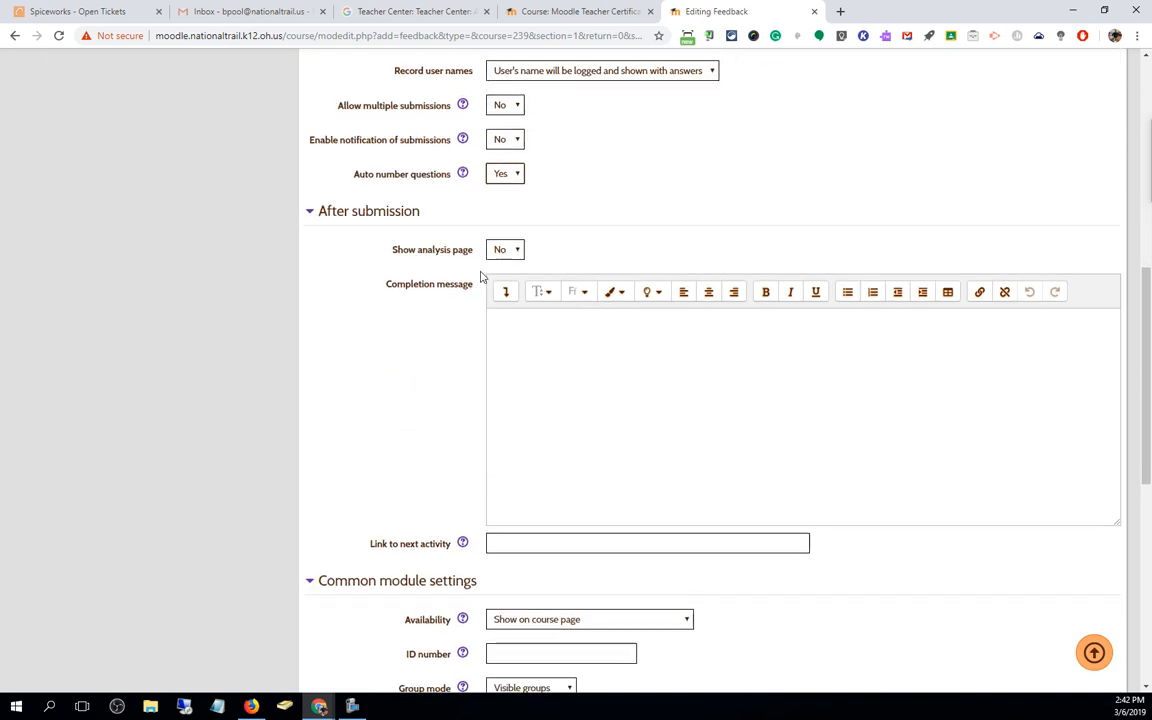
left_click(497, 255)
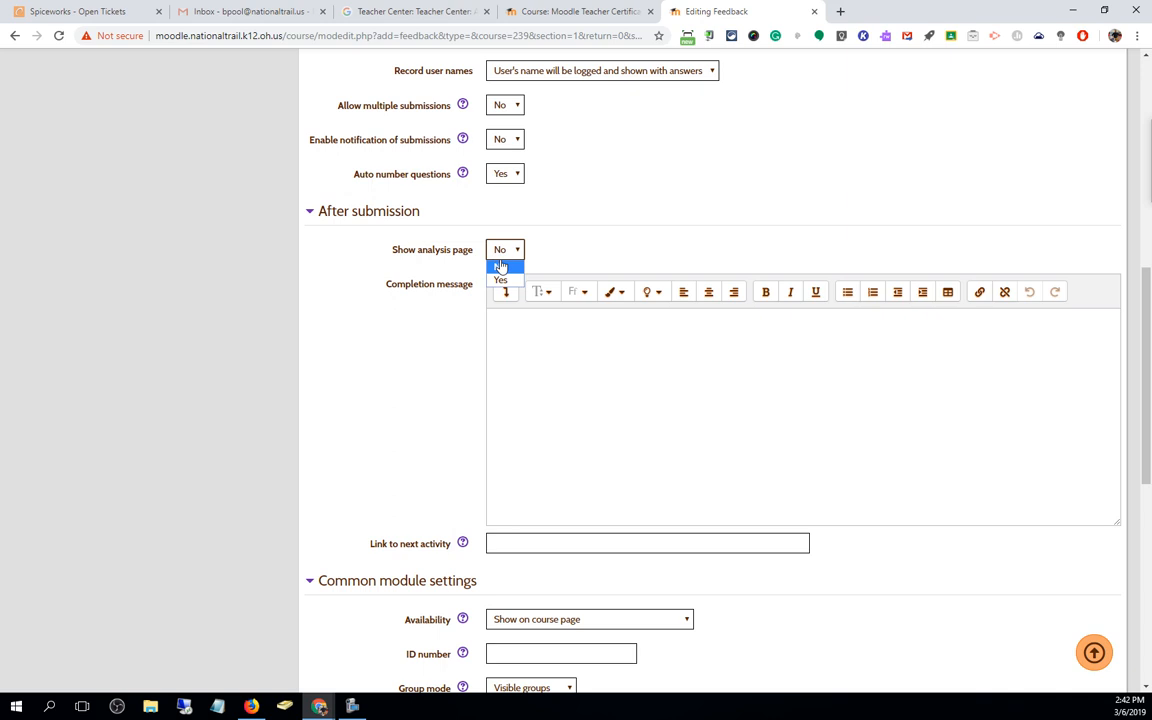
left_click(497, 279)
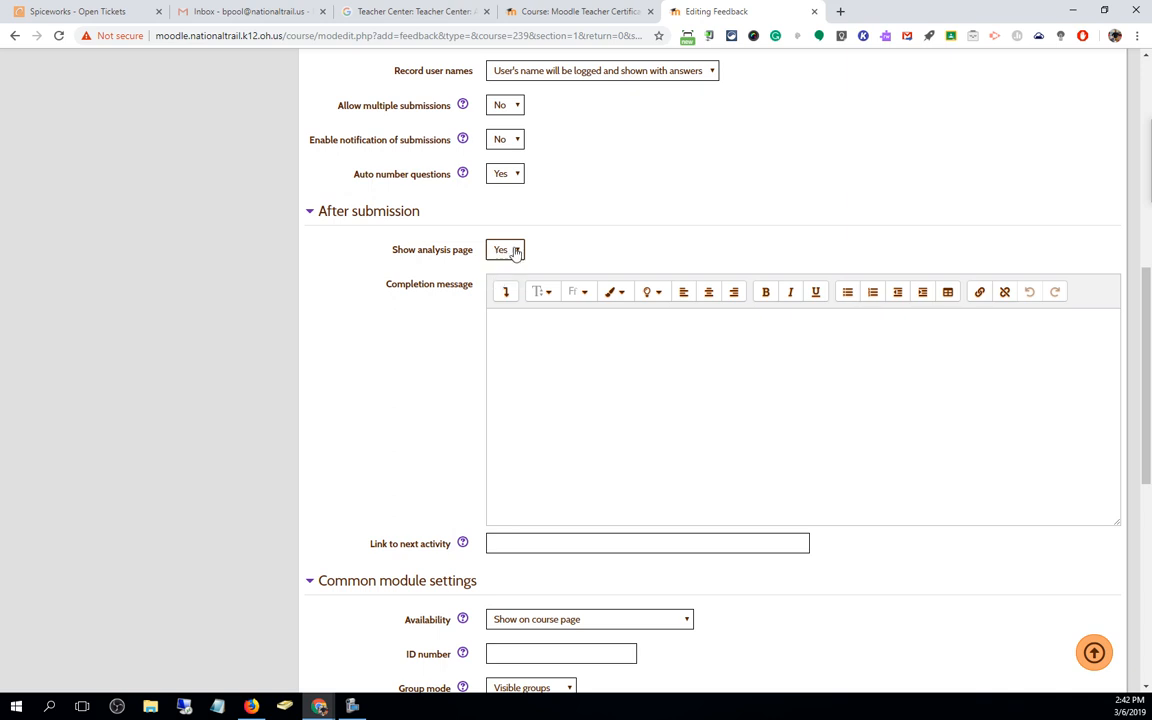
left_click(512, 250)
left_click(506, 266)
left_click(506, 252)
left_click(503, 280)
left_click(584, 321)
type("Tha")
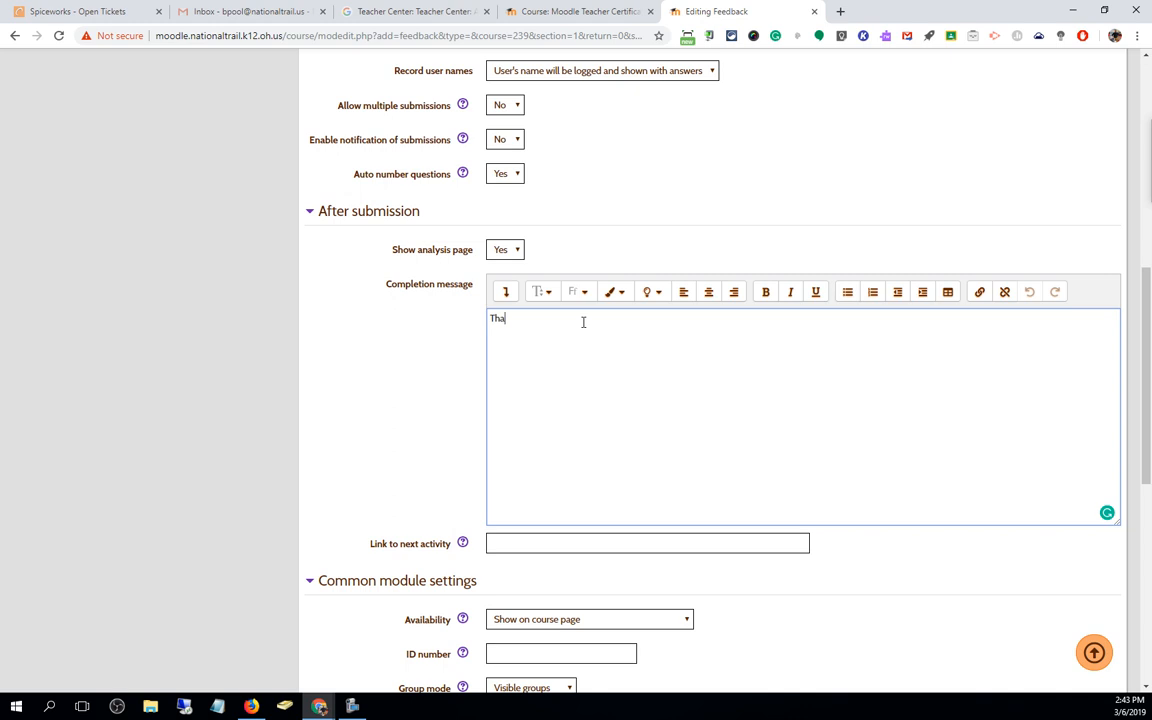
type("nks for your feedback.")
Save and display the feedback activity, and open its question editing page
scroll(514, 416, "down", 2)
scroll(681, 329, "down", 1)
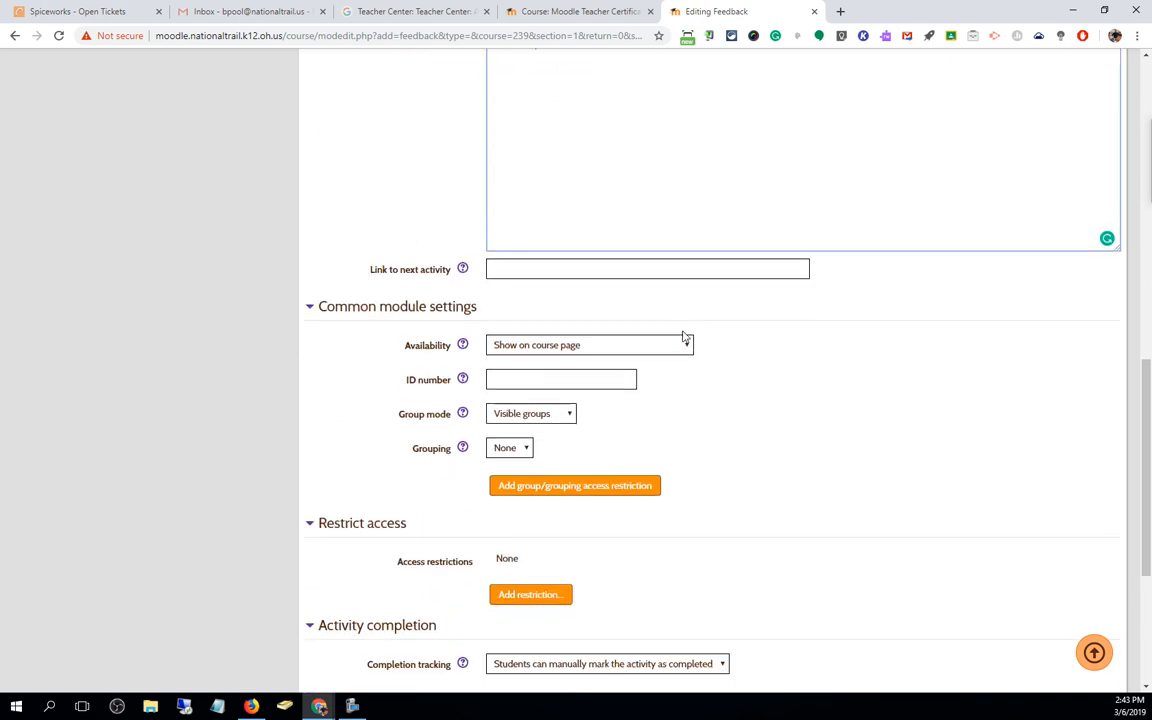
scroll(813, 335, "down", 2)
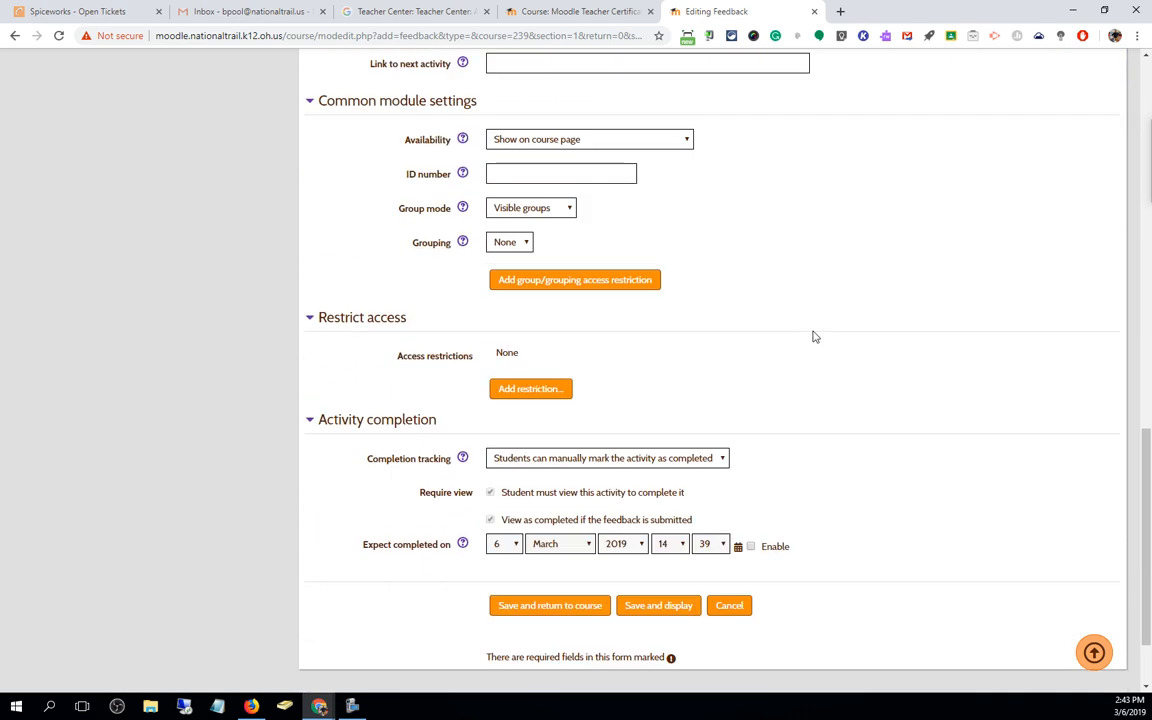
scroll(813, 335, "down", 1)
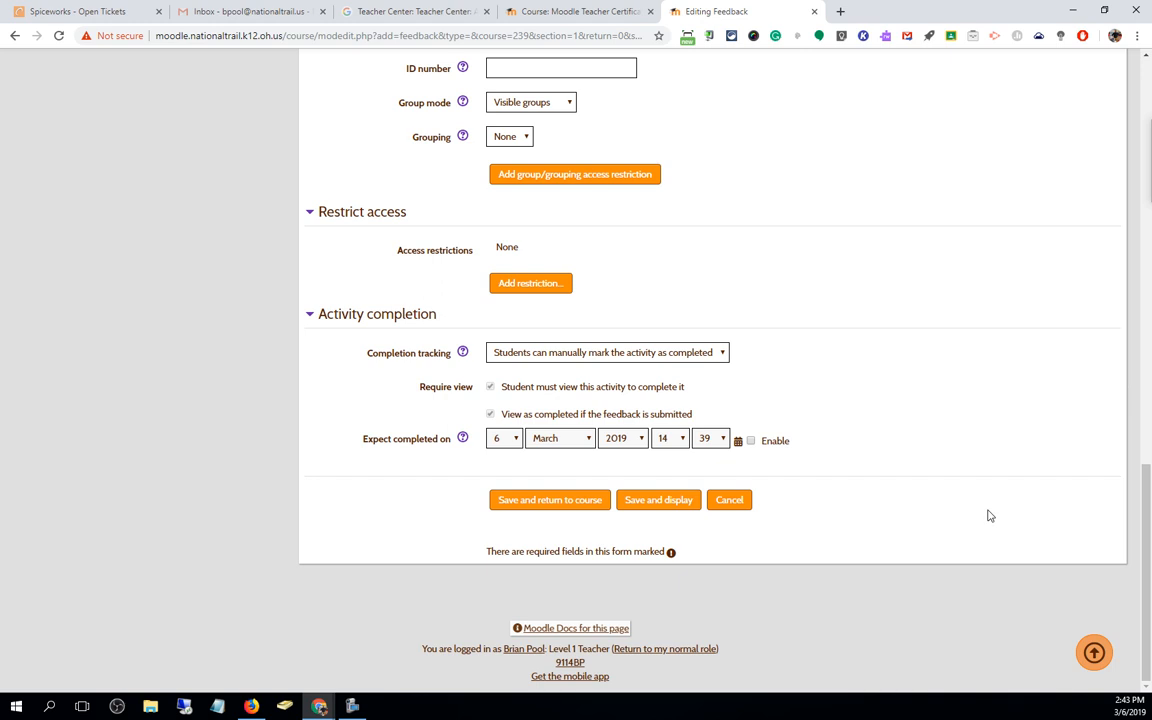
scroll(900, 512, "up", 1)
left_click(668, 575)
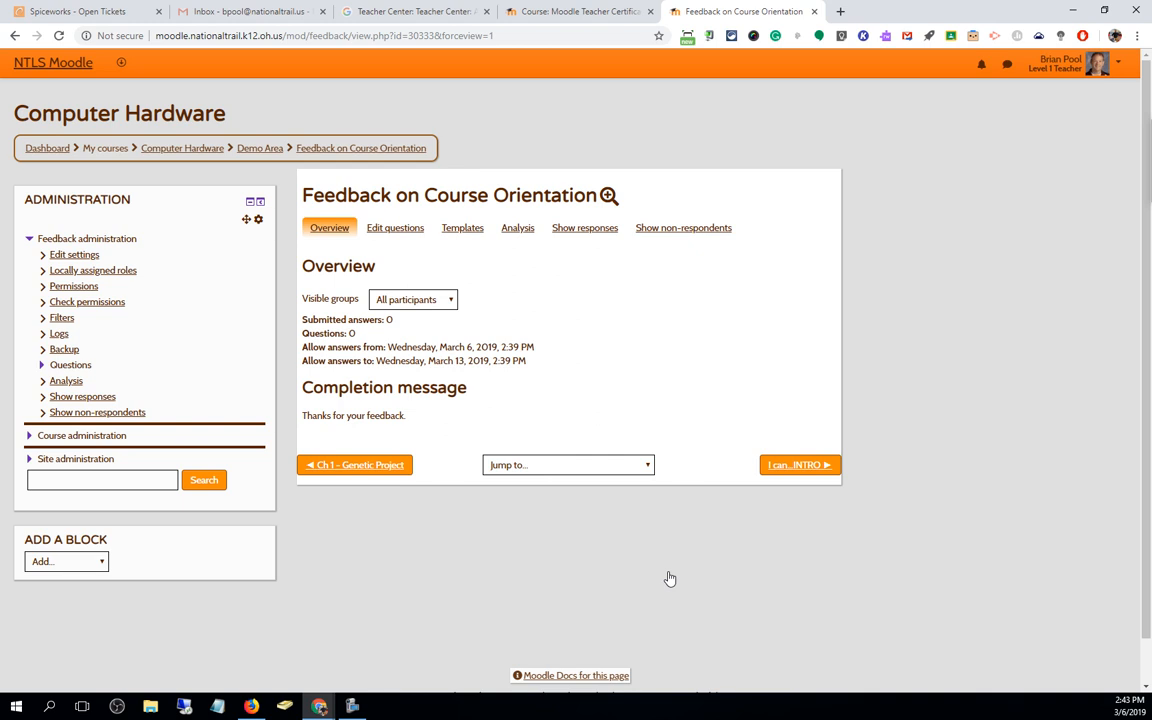
left_click(405, 232)
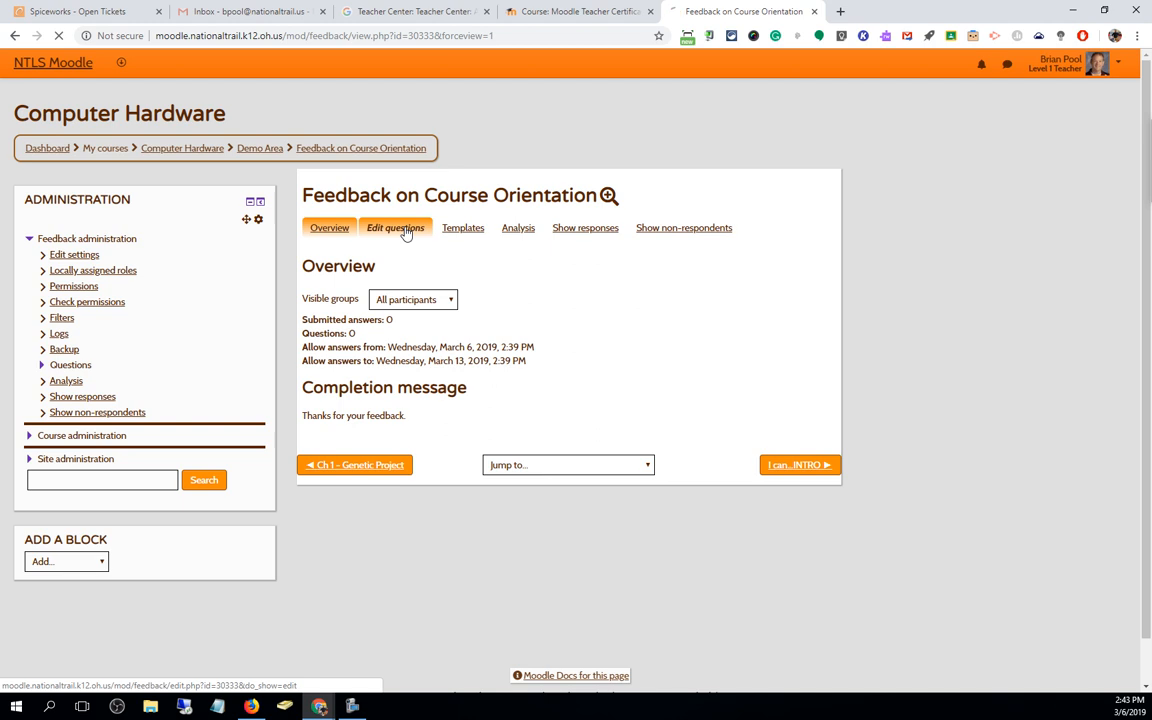
left_click(404, 266)
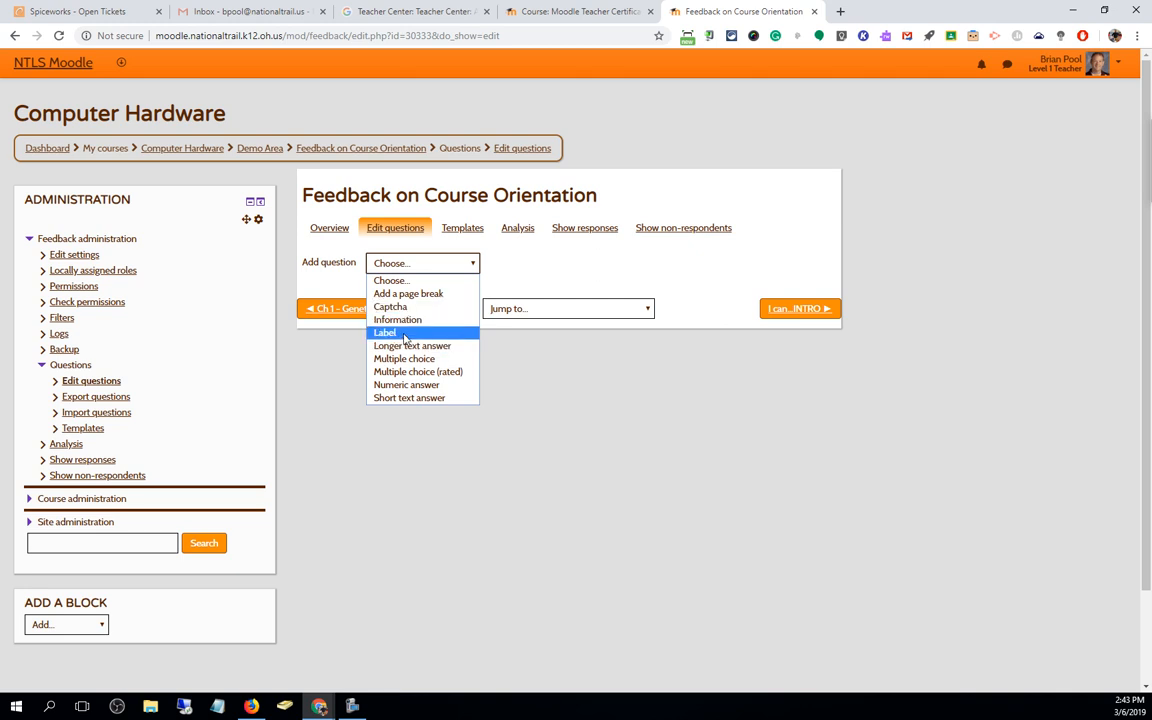
left_click(402, 320)
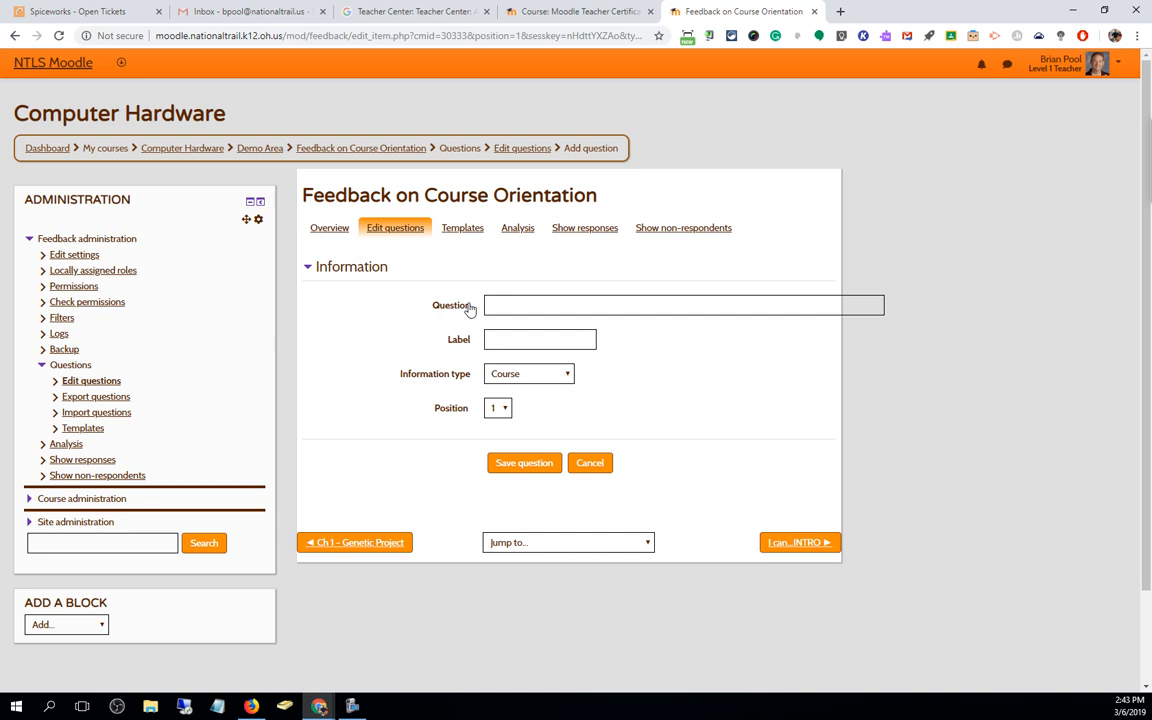
left_click(515, 378)
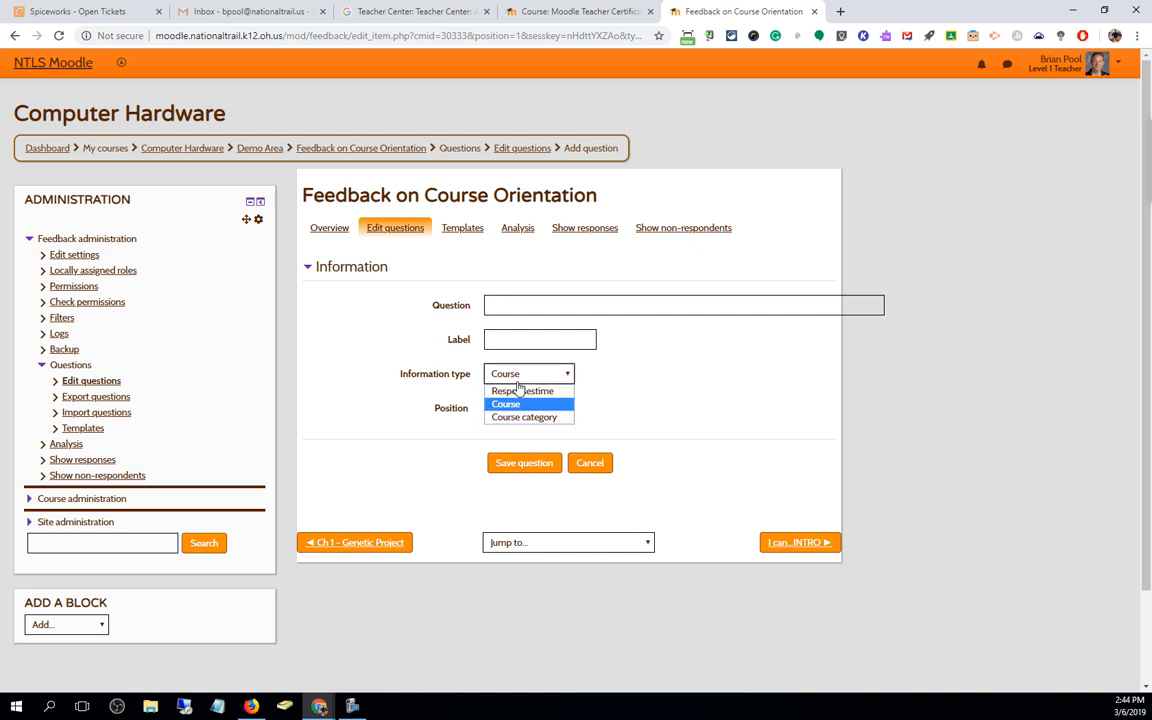
left_click(714, 410)
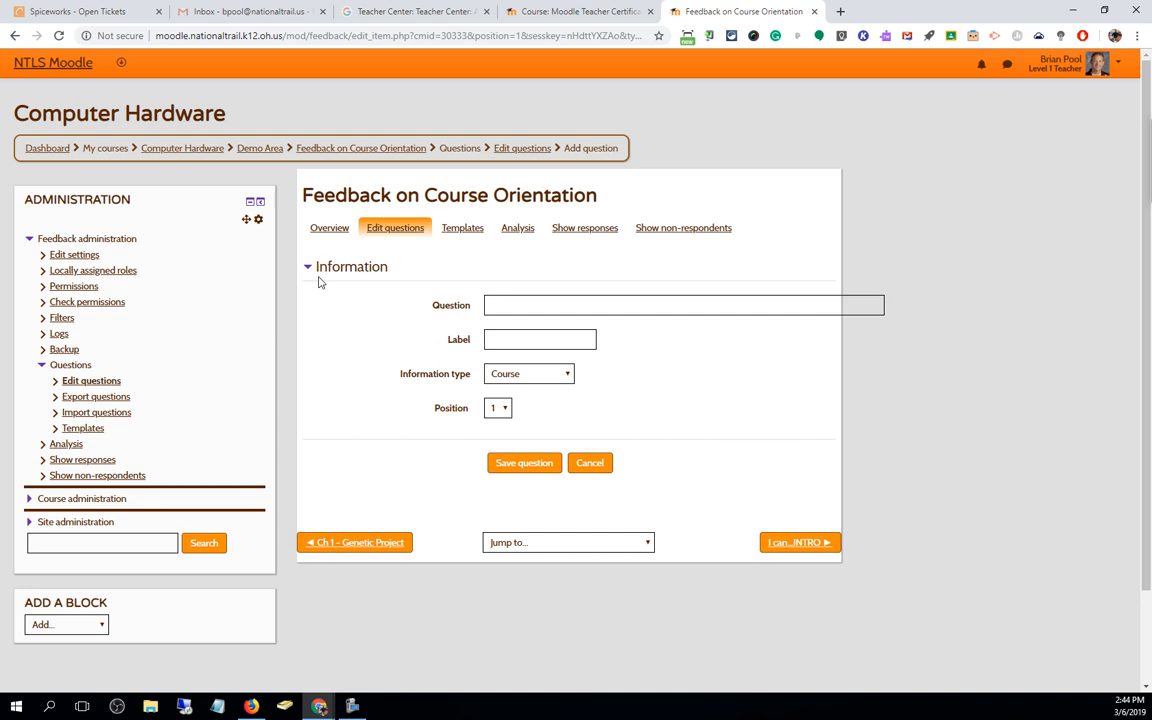
left_click(14, 35)
Start a new multiple choice question in the feedback and mark it as required
left_click(430, 264)
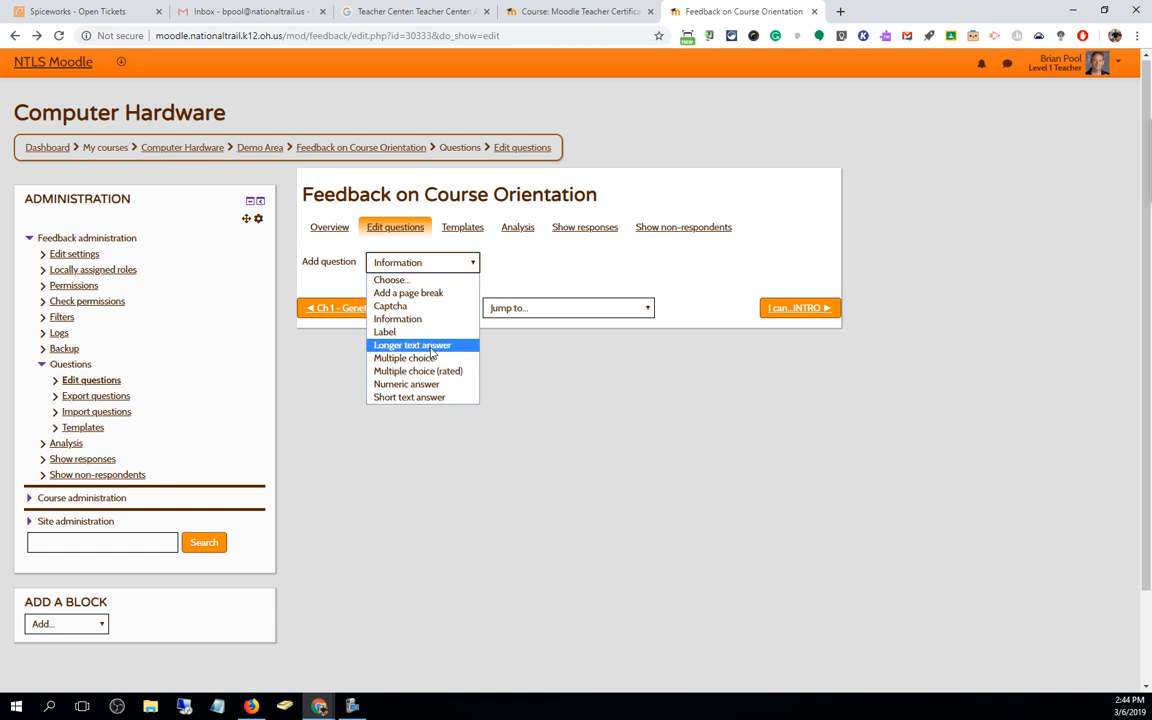
left_click(420, 358)
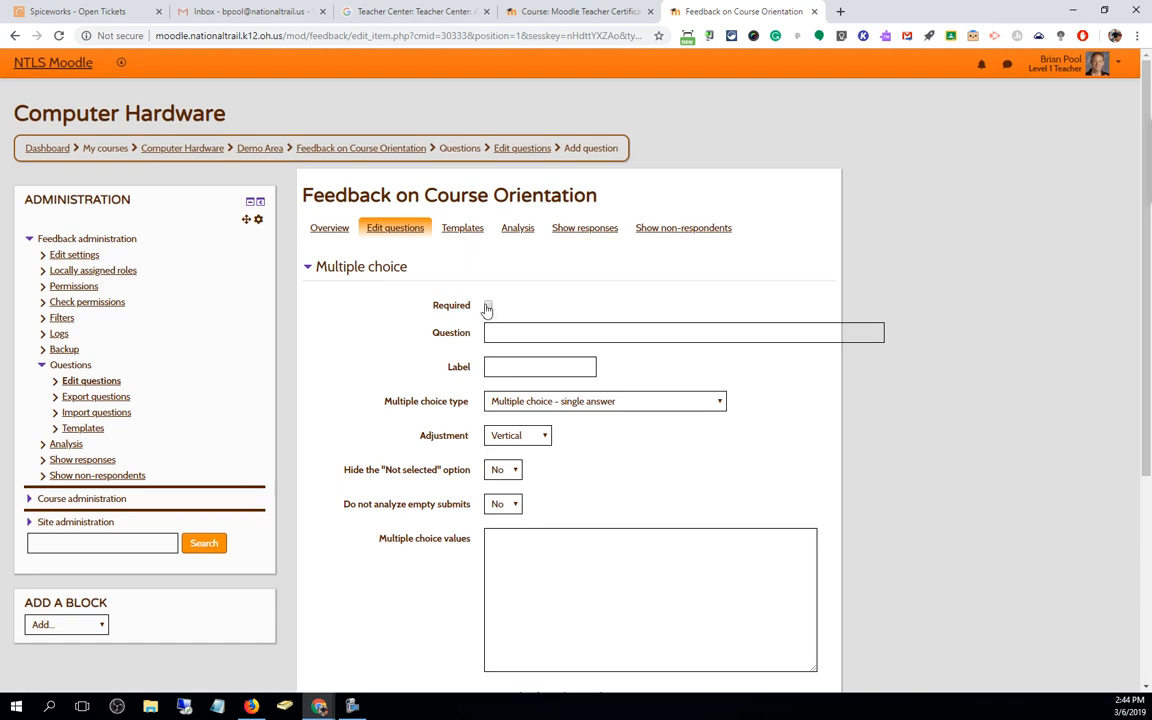
left_click(488, 307)
Enter the question text "Did you feel the orientation covered the course rules well?", correcting any misspelled words
left_click(505, 330)
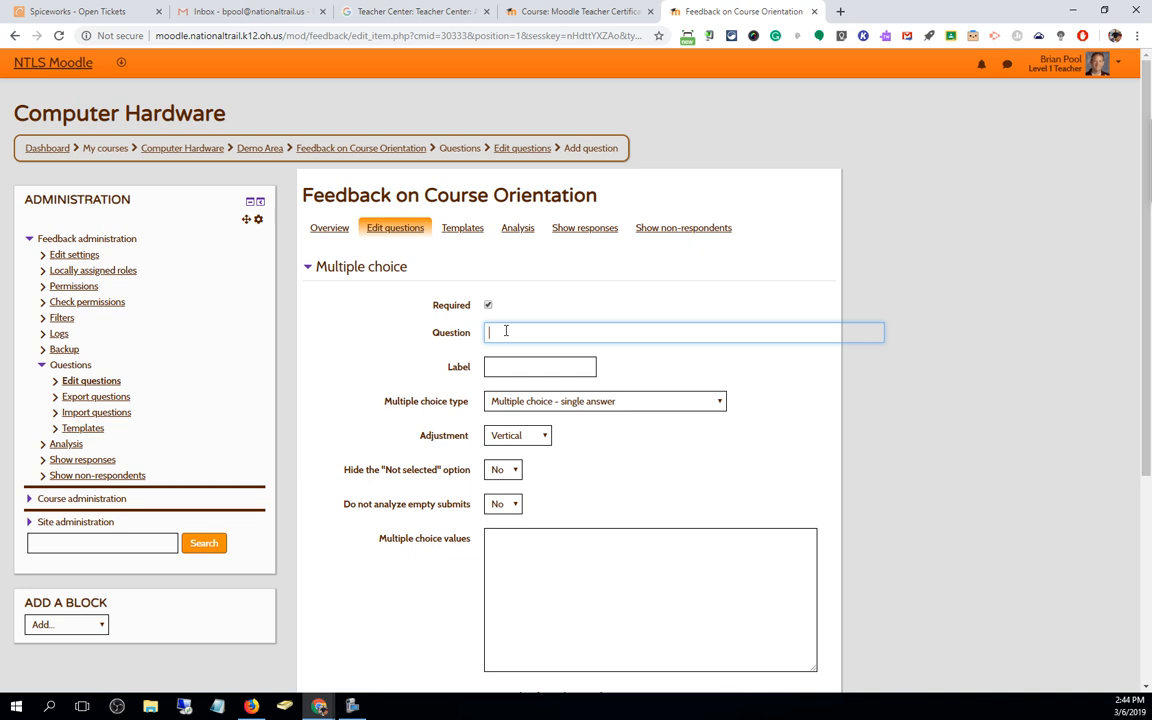
type("Did you feel the orientatiuon cover")
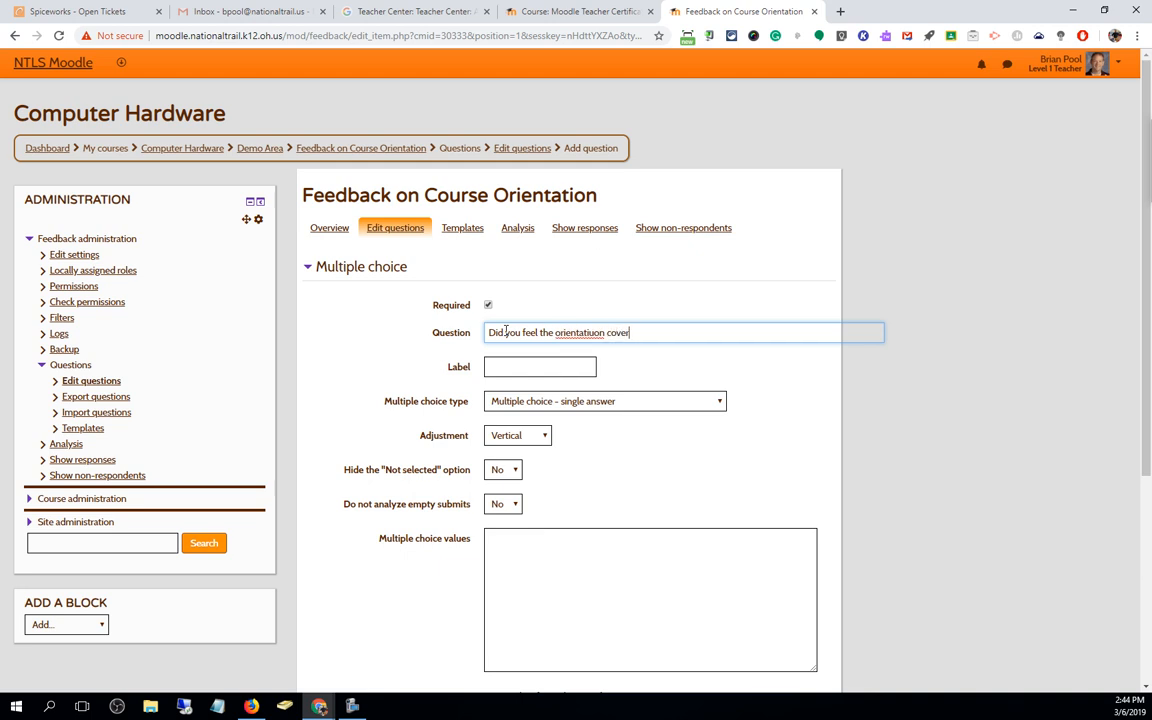
type("ed the course rulkes well?")
right_click(702, 333)
left_click(733, 341)
right_click(580, 333)
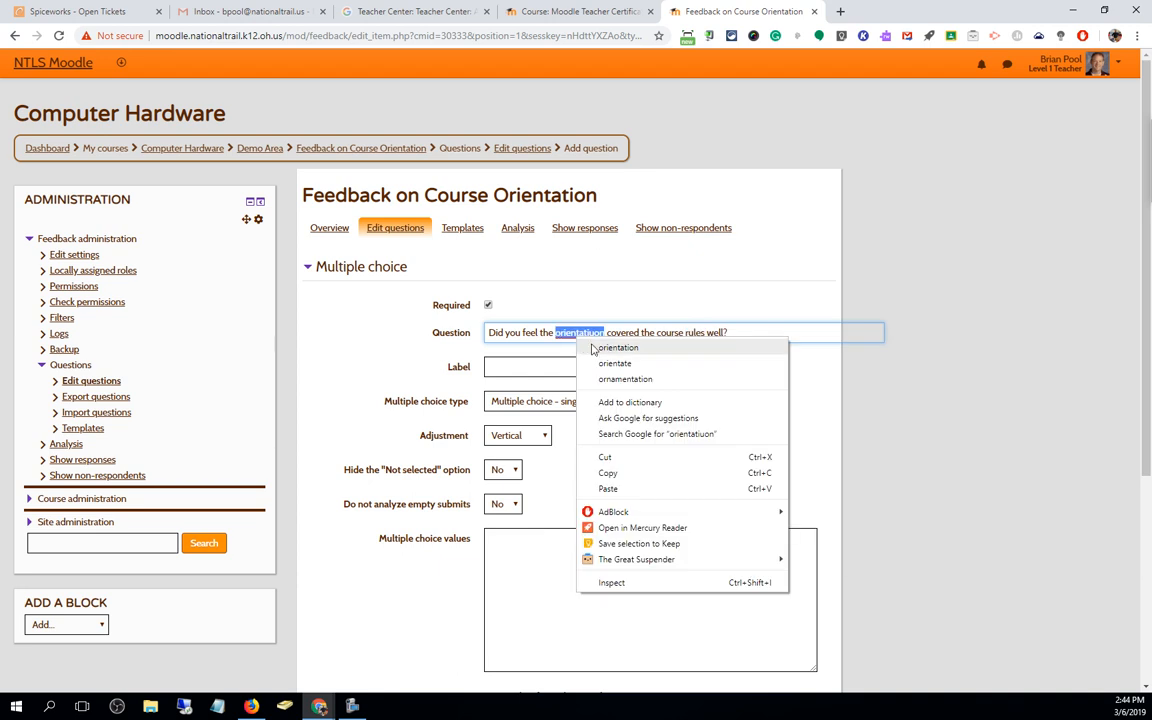
left_click(594, 347)
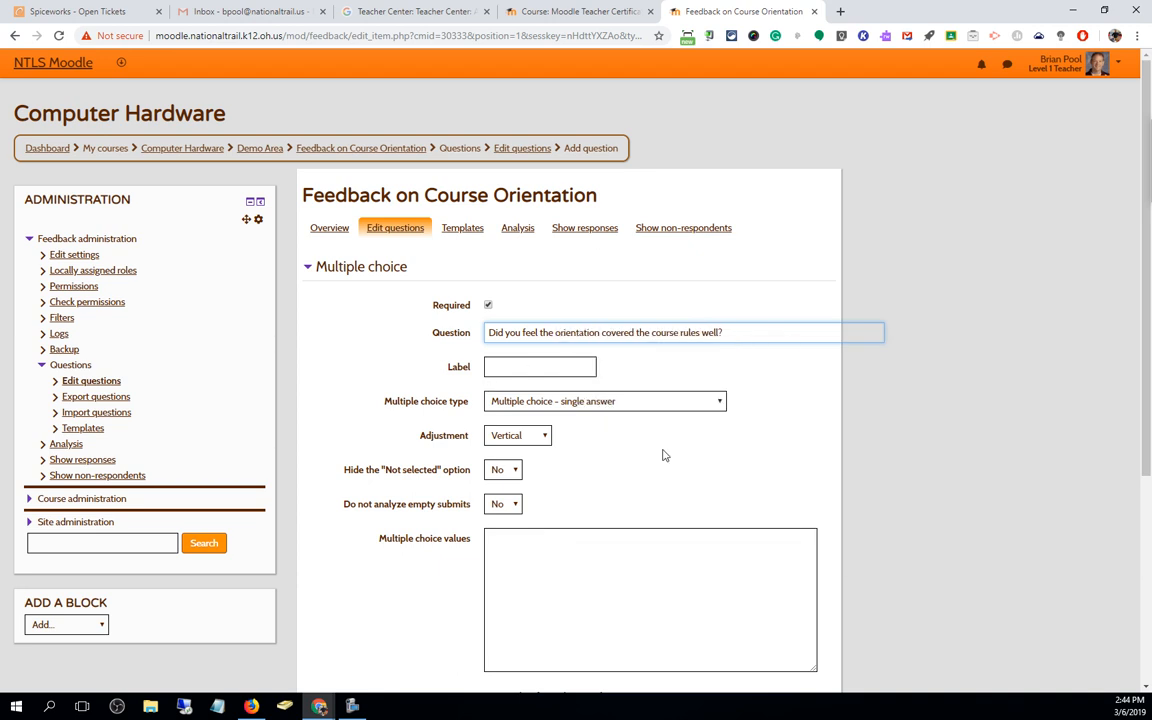
Set the multiple choice type of the new question to single answer
left_click(600, 401)
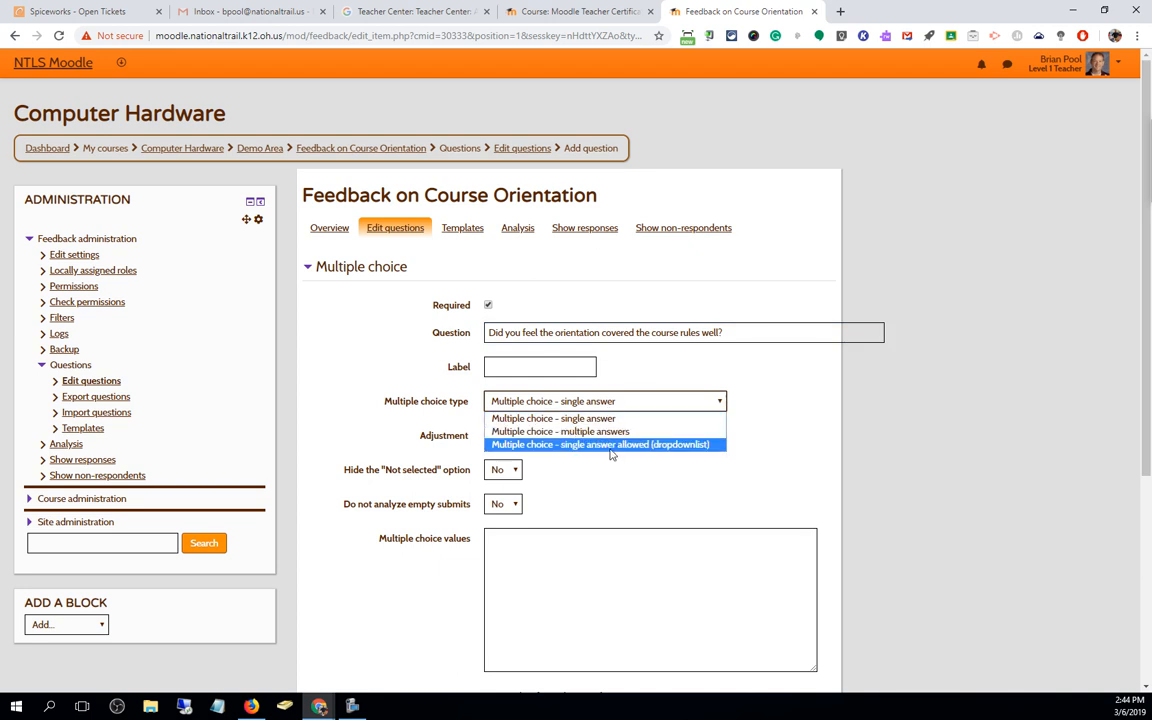
left_click(589, 421)
scroll(751, 458, "down", 2)
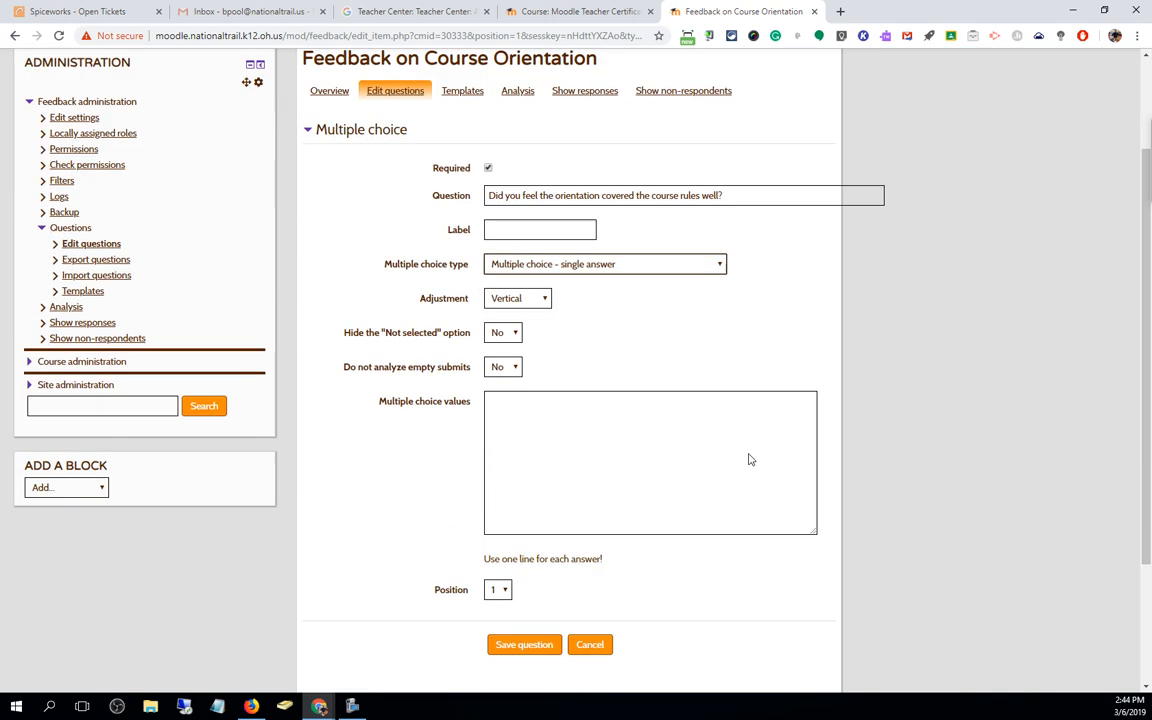
Enter the answer choices Yes, No and Slightly ambiguous on separate lines and save the question
left_click(524, 410)
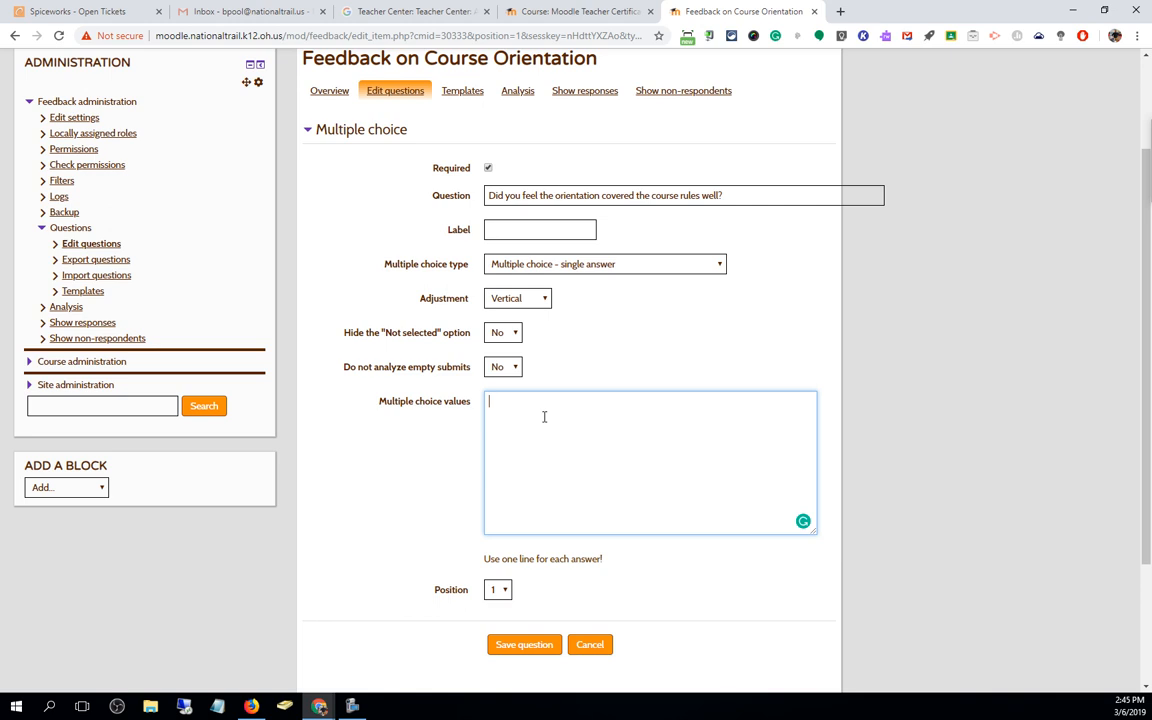
type("Yes")
key("Return")
type("No")
left_click(544, 416)
type("Slightly ambiguous")
left_click(538, 645)
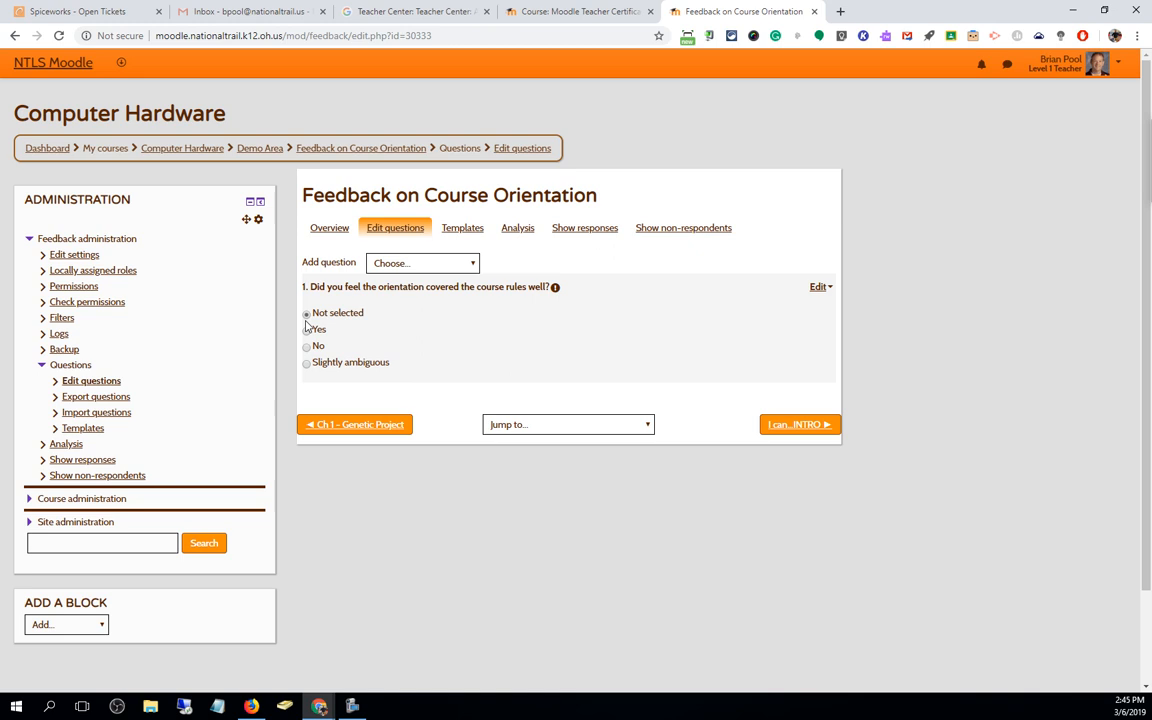
Try the single-answer question by selecting Yes, No and Slightly ambiguous in turn
left_click(307, 329)
left_click(308, 347)
left_click(307, 364)
Reopen the course rules question for editing, change its type to single answer allowed (dropdownlist), and save the changes
left_click(819, 287)
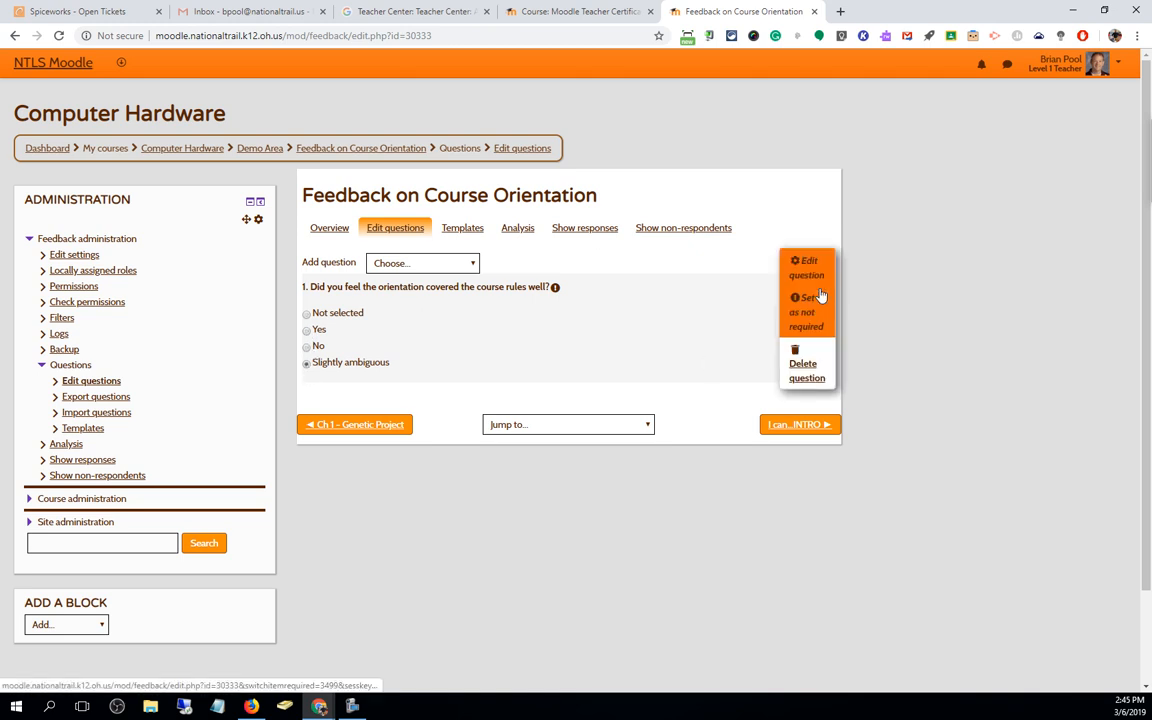
left_click(807, 267)
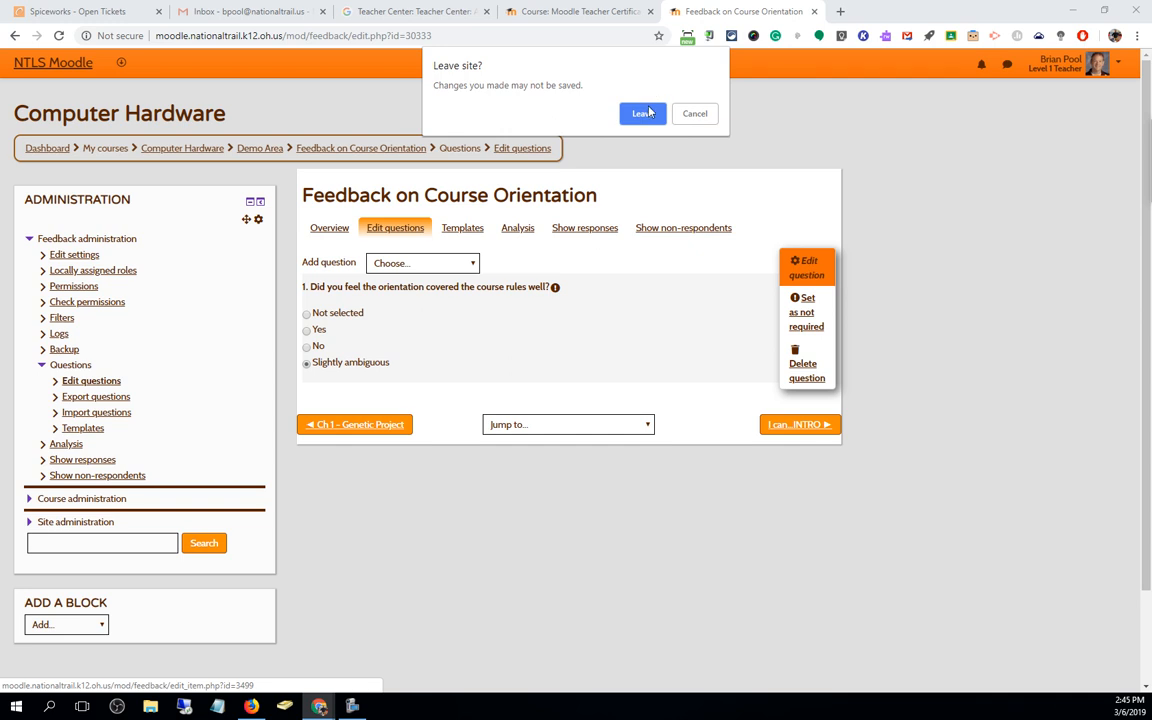
left_click(646, 114)
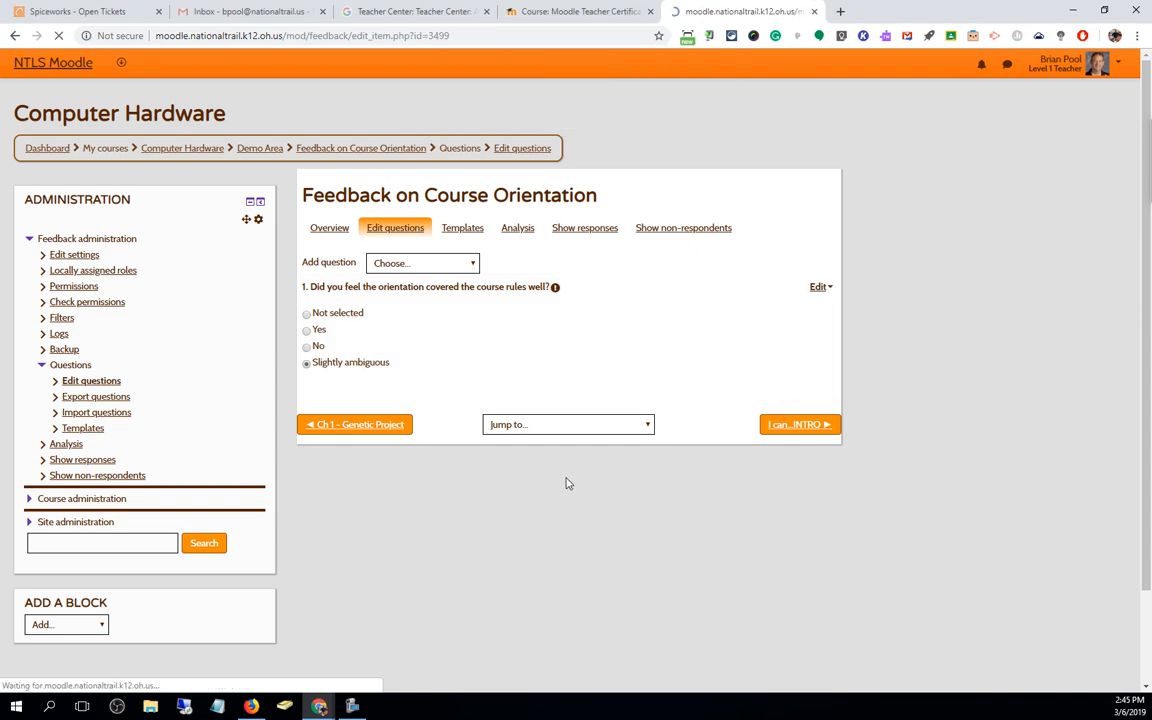
scroll(461, 270, "down", 2)
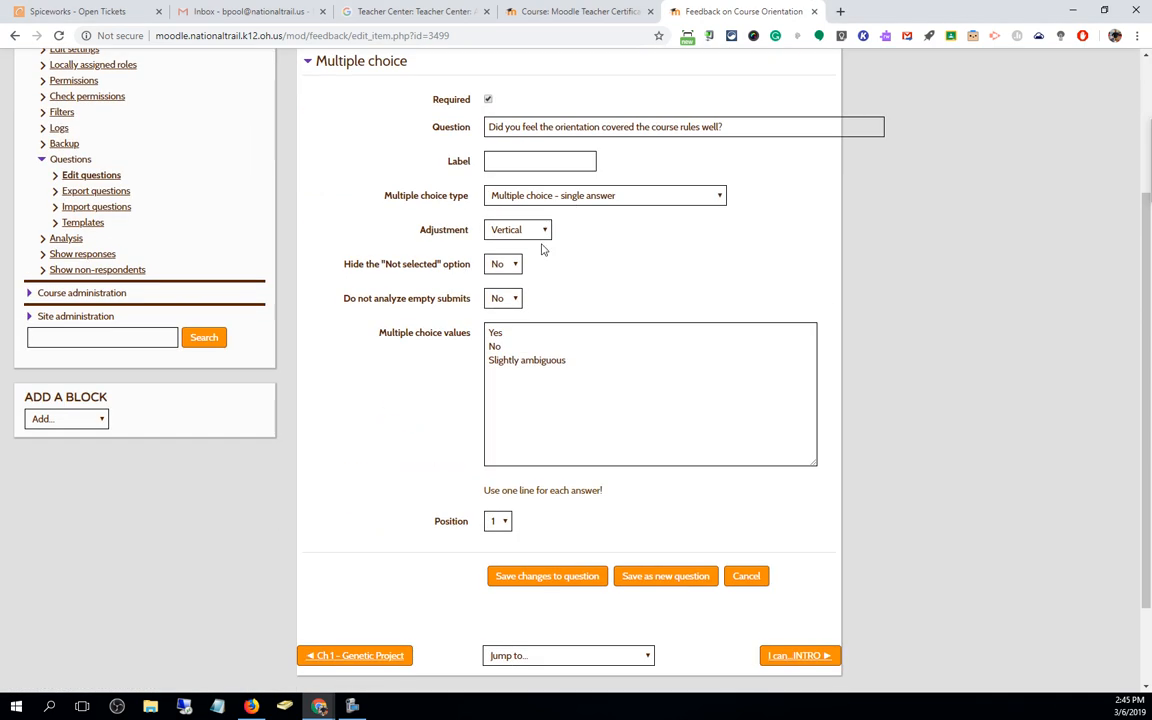
left_click(566, 196)
left_click(556, 240)
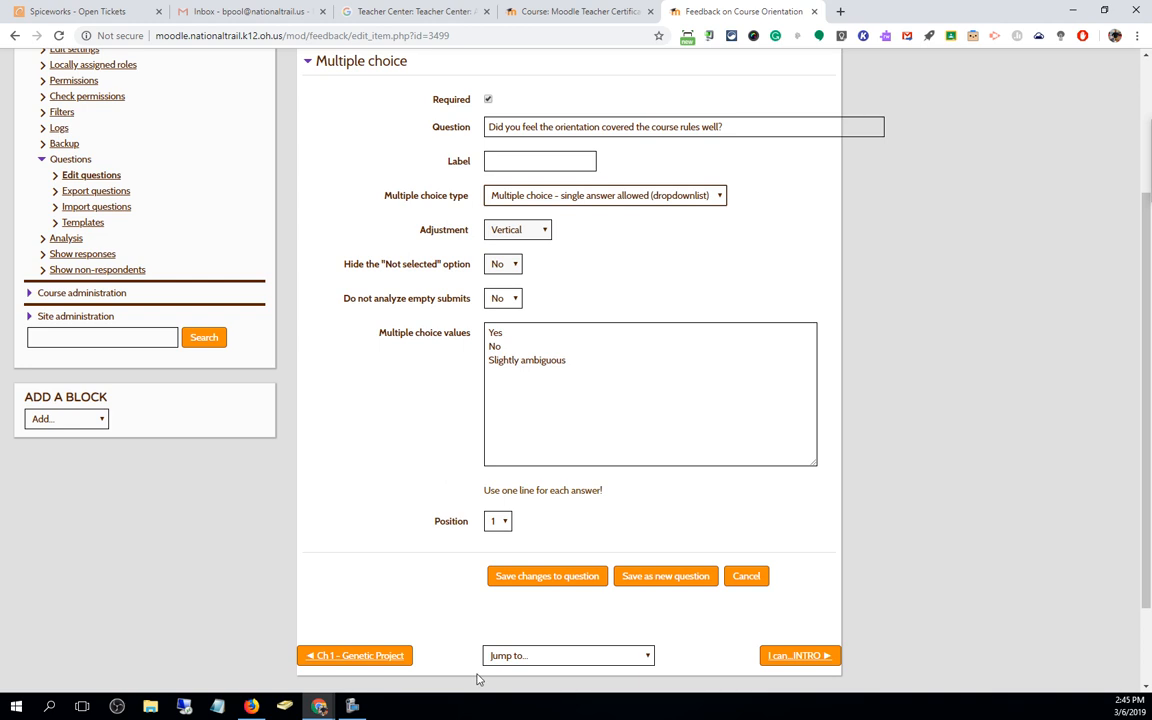
left_click(540, 580)
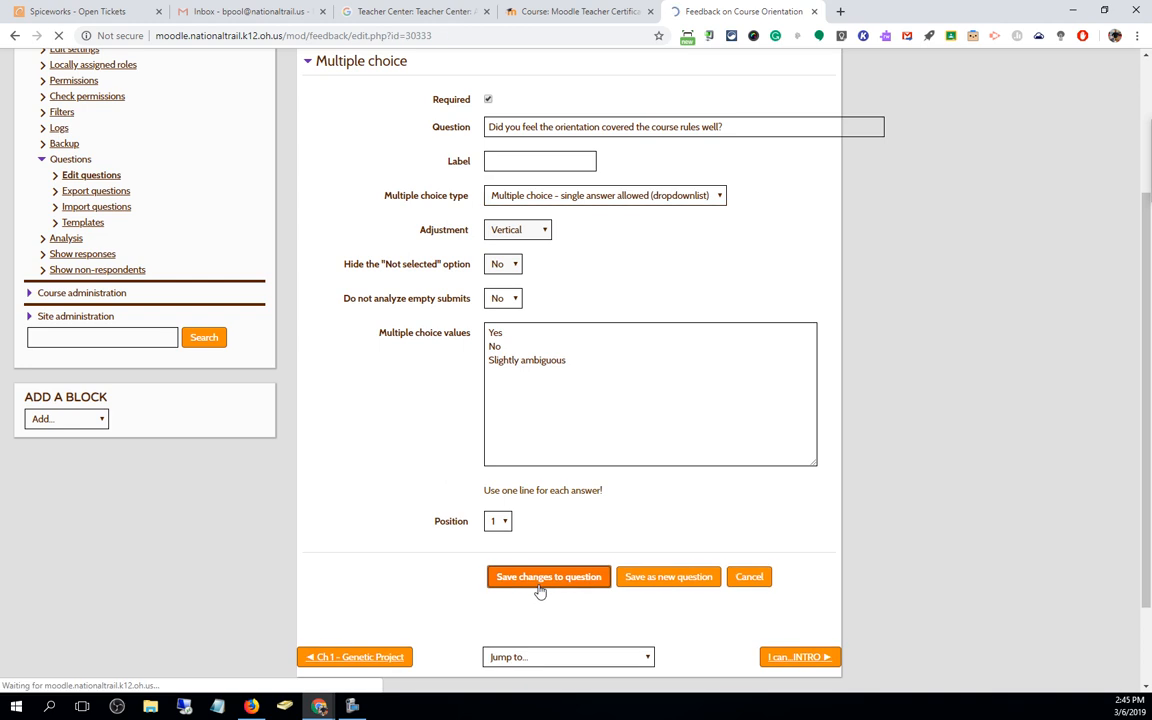
Try the question's dropdown answers by choosing No and Slightly ambiguous
left_click(397, 313)
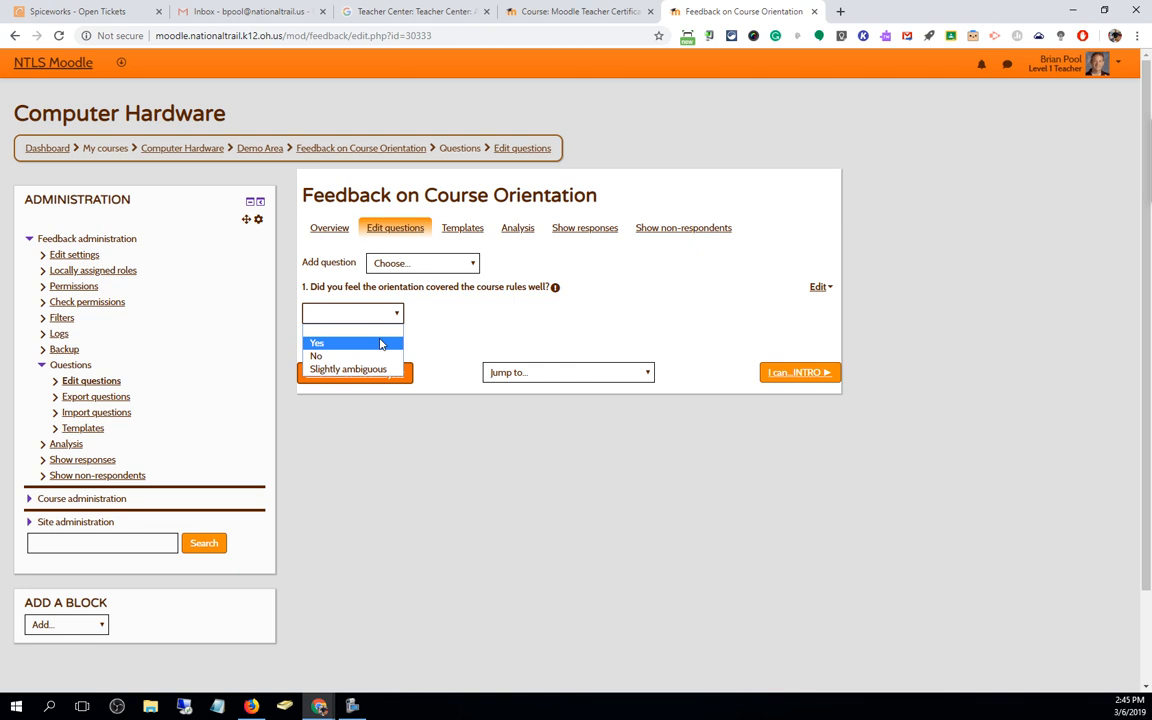
left_click(384, 356)
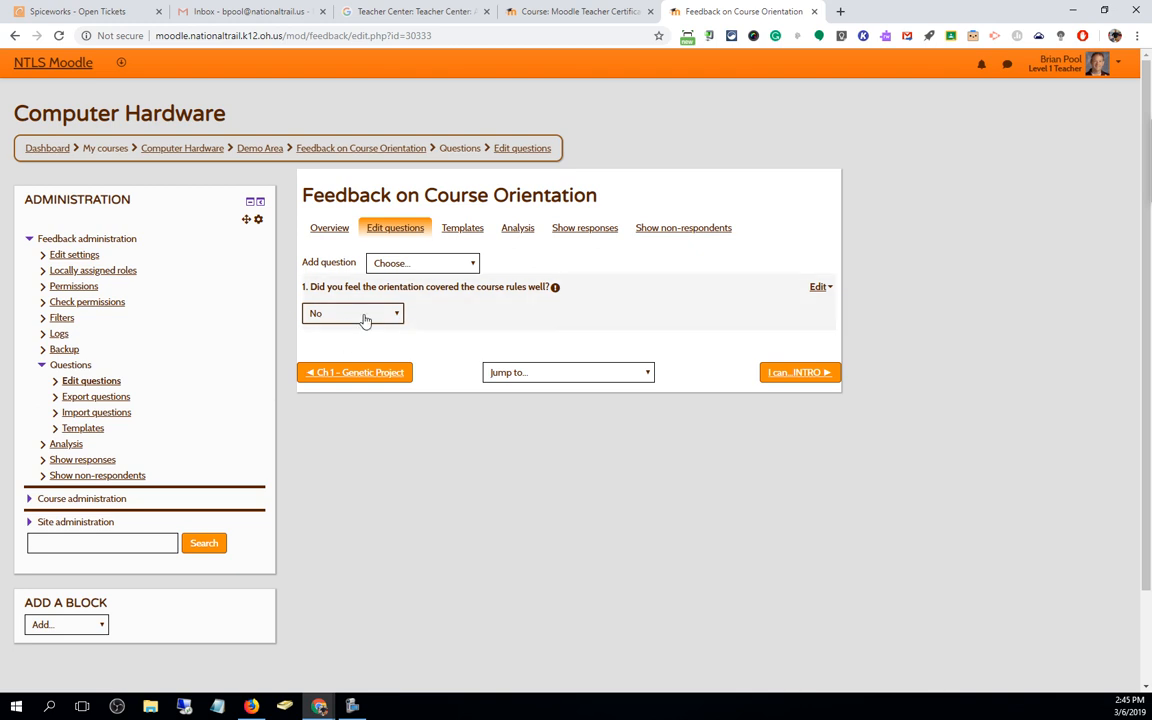
left_click(365, 318)
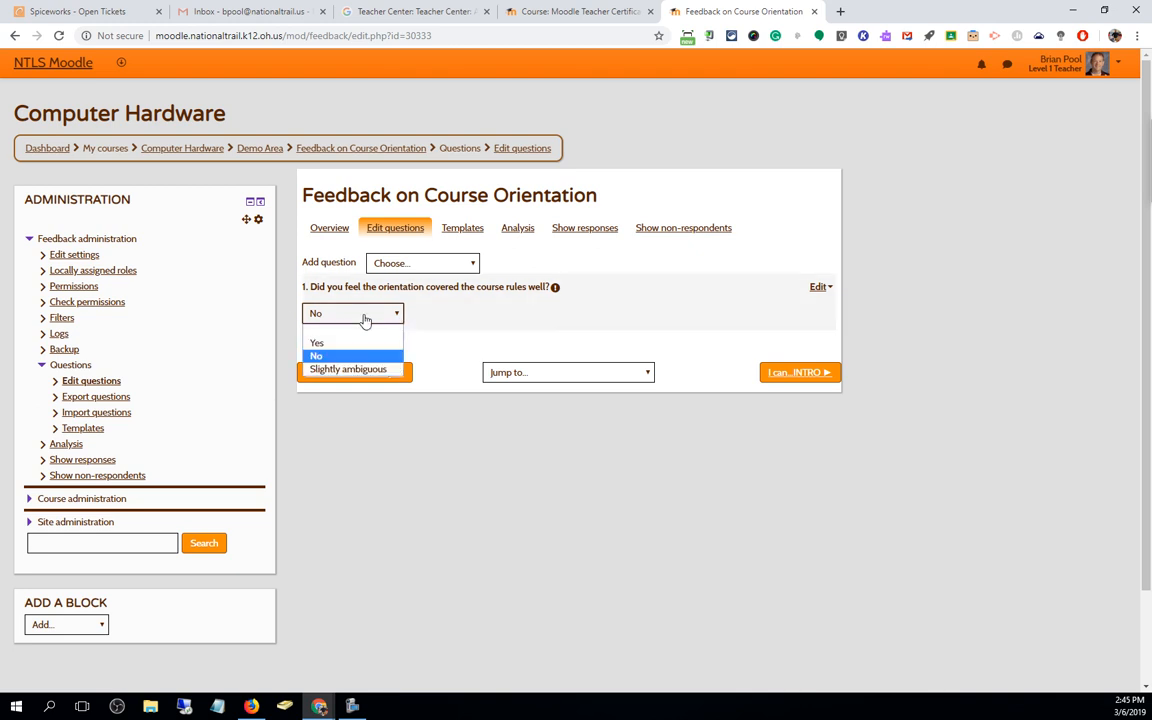
left_click(365, 318)
left_click(365, 318)
left_click(348, 369)
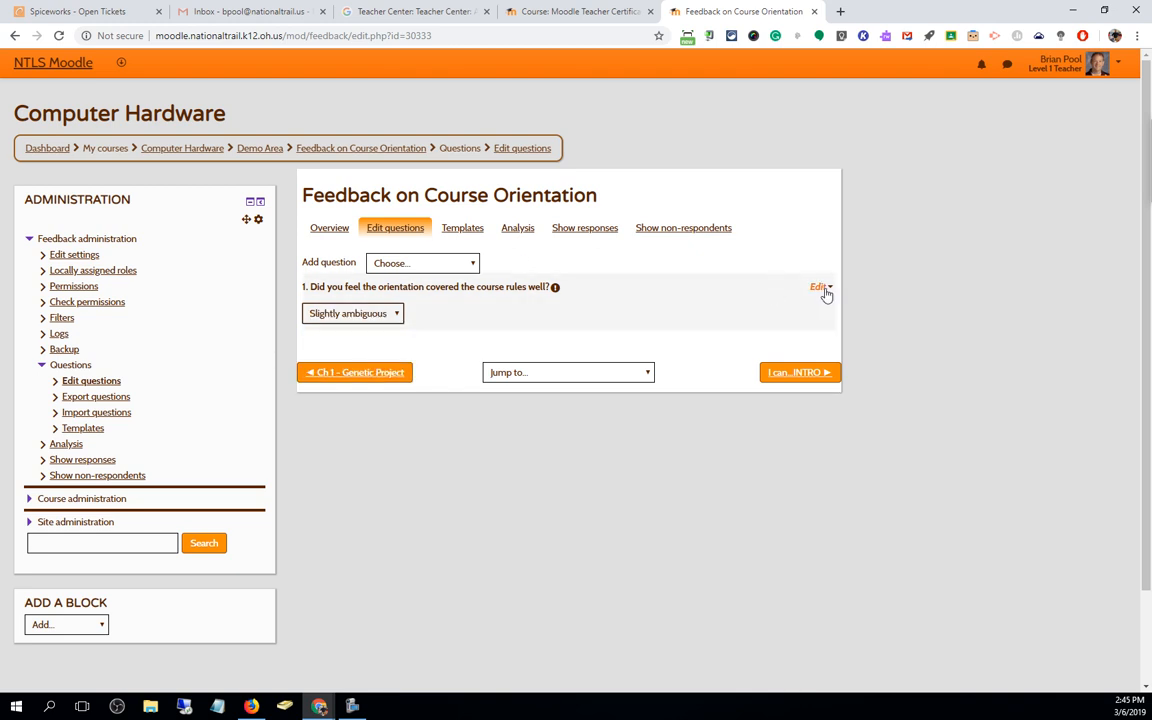
Edit the course rules question again, change its type to multiple answers, and save the changes
left_click(818, 287)
left_click(806, 215)
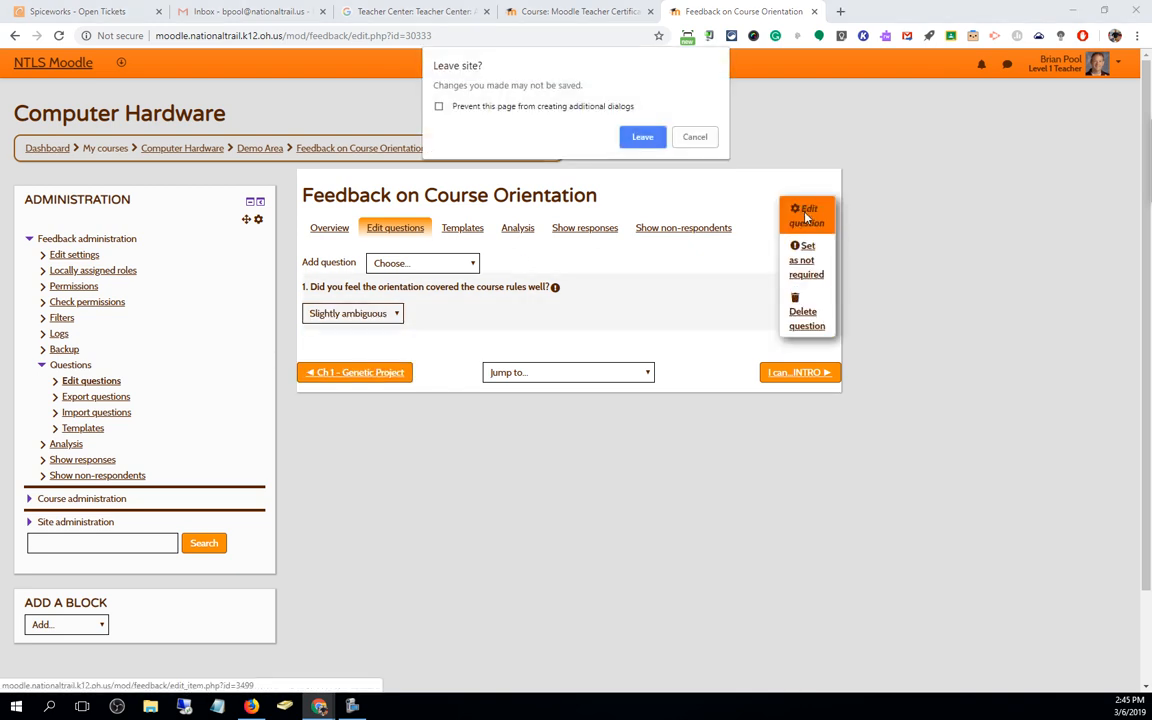
left_click(643, 137)
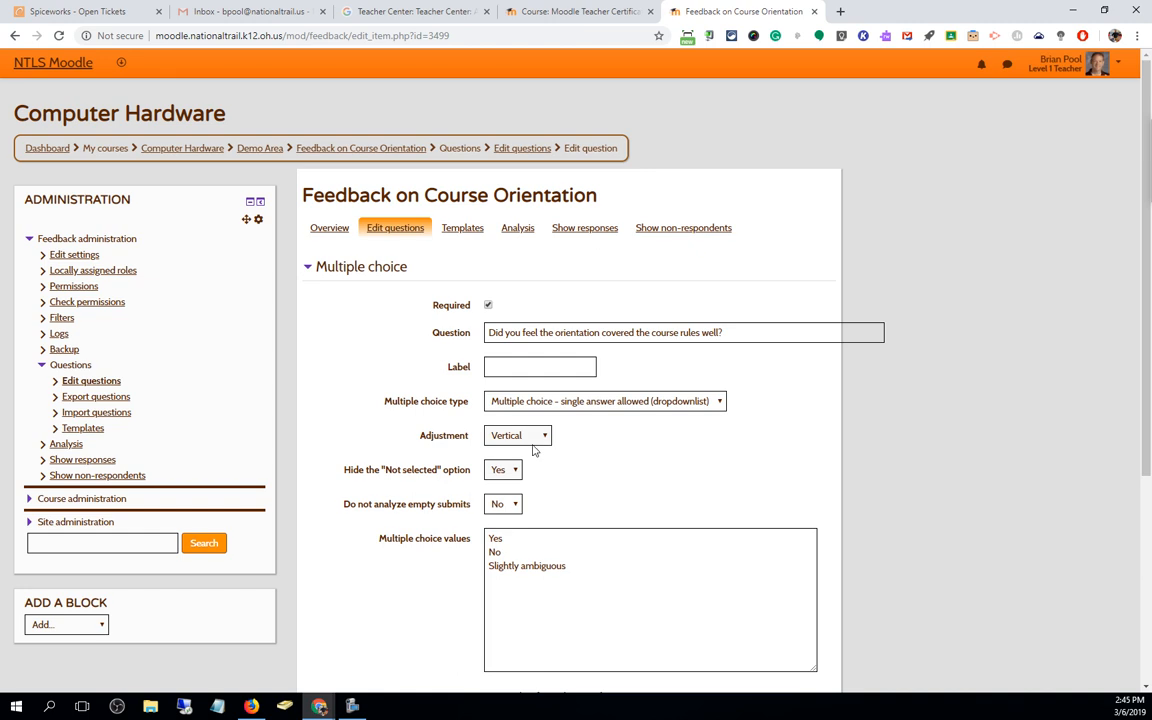
left_click(549, 408)
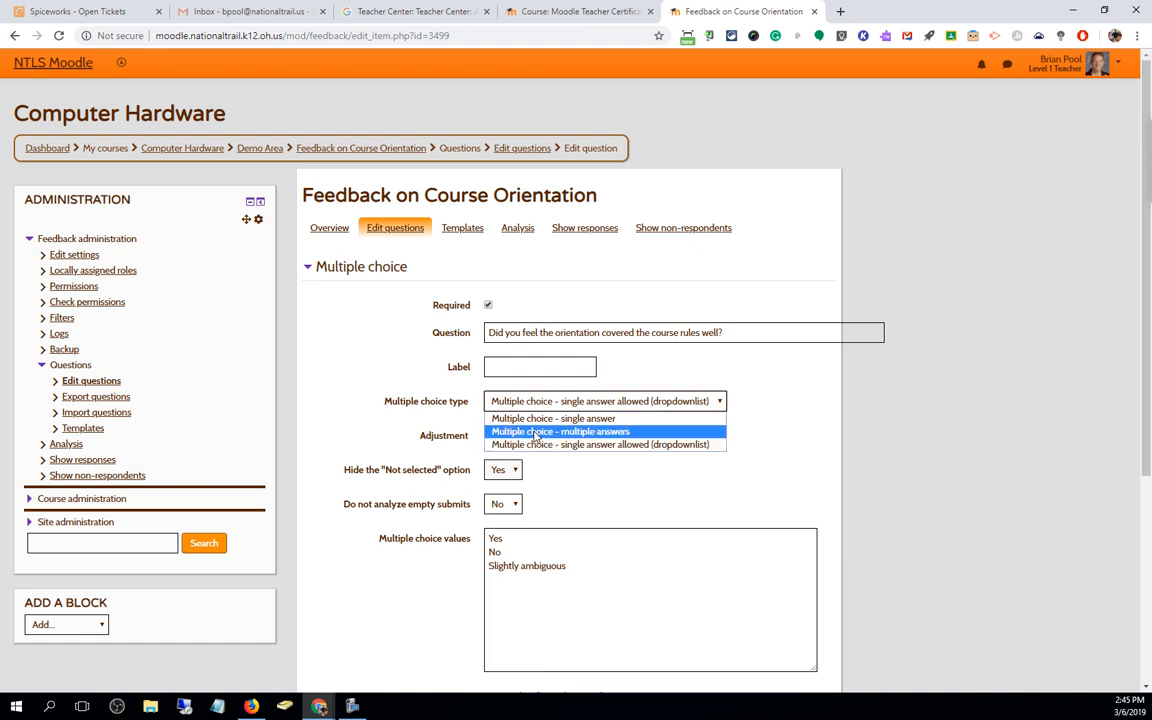
left_click(535, 435)
scroll(653, 458, "down", 3)
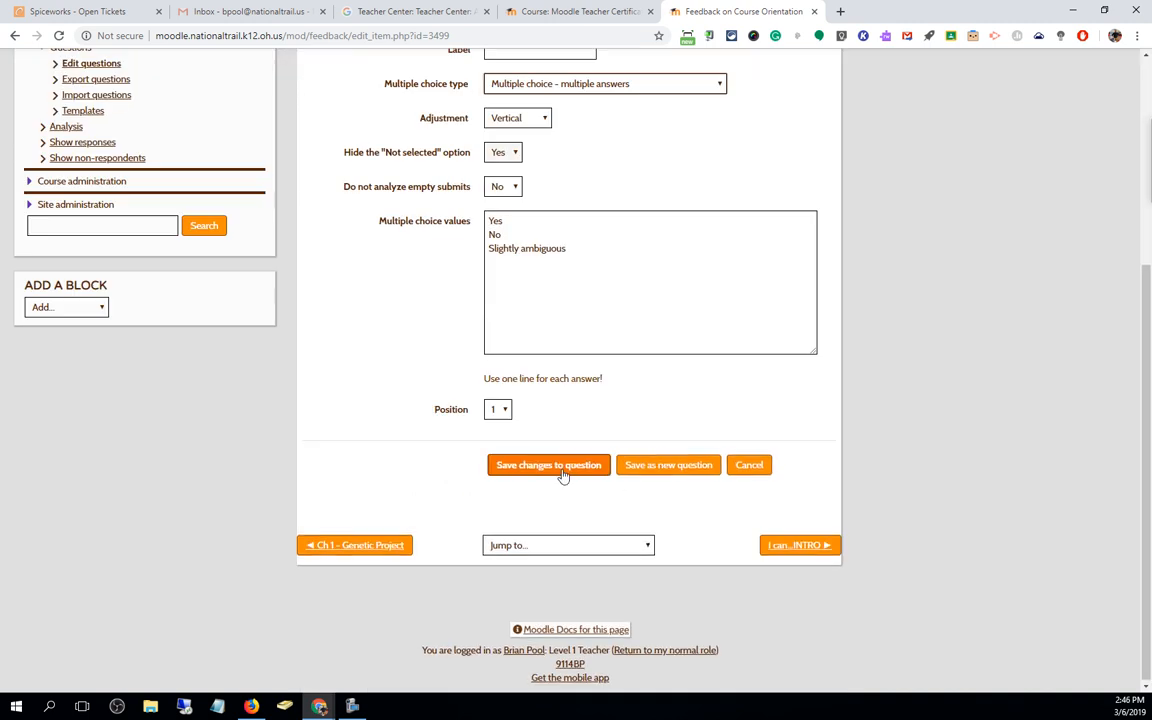
left_click(560, 467)
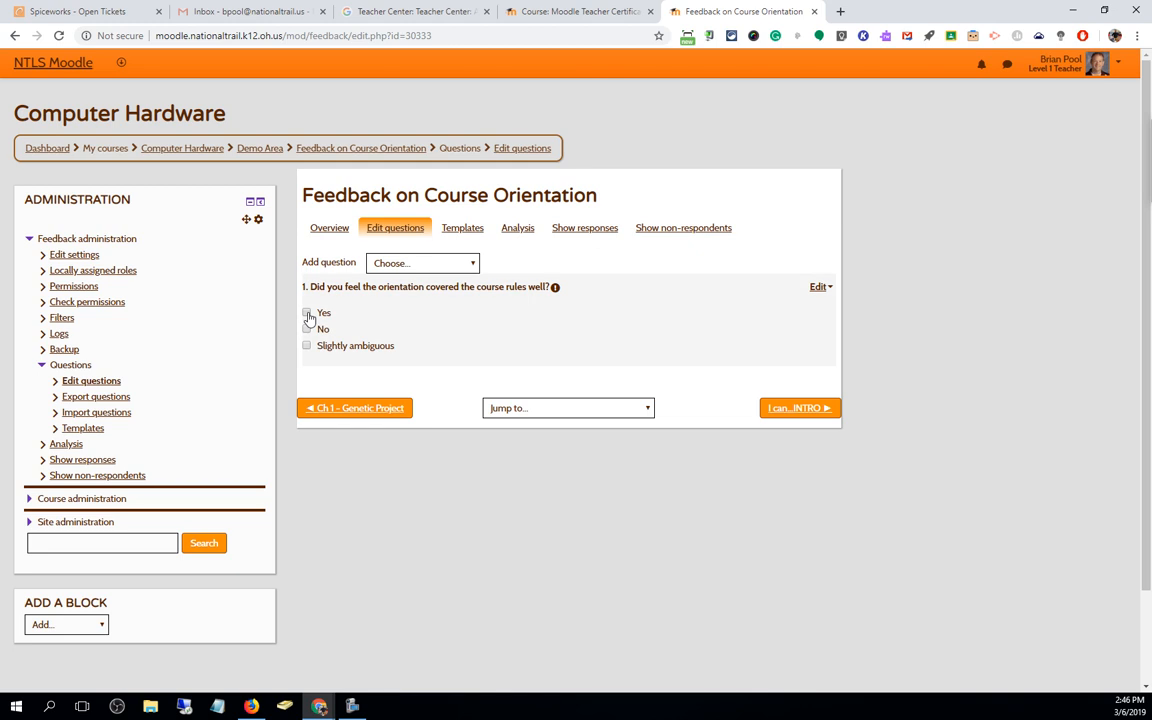
Try the multiple-answer question by ticking all three choices
left_click(307, 313)
left_click(307, 329)
left_click(307, 345)
Edit the course rules question to use Horizontal adjustment and the single answer type, and save the changes
left_click(817, 287)
left_click(808, 245)
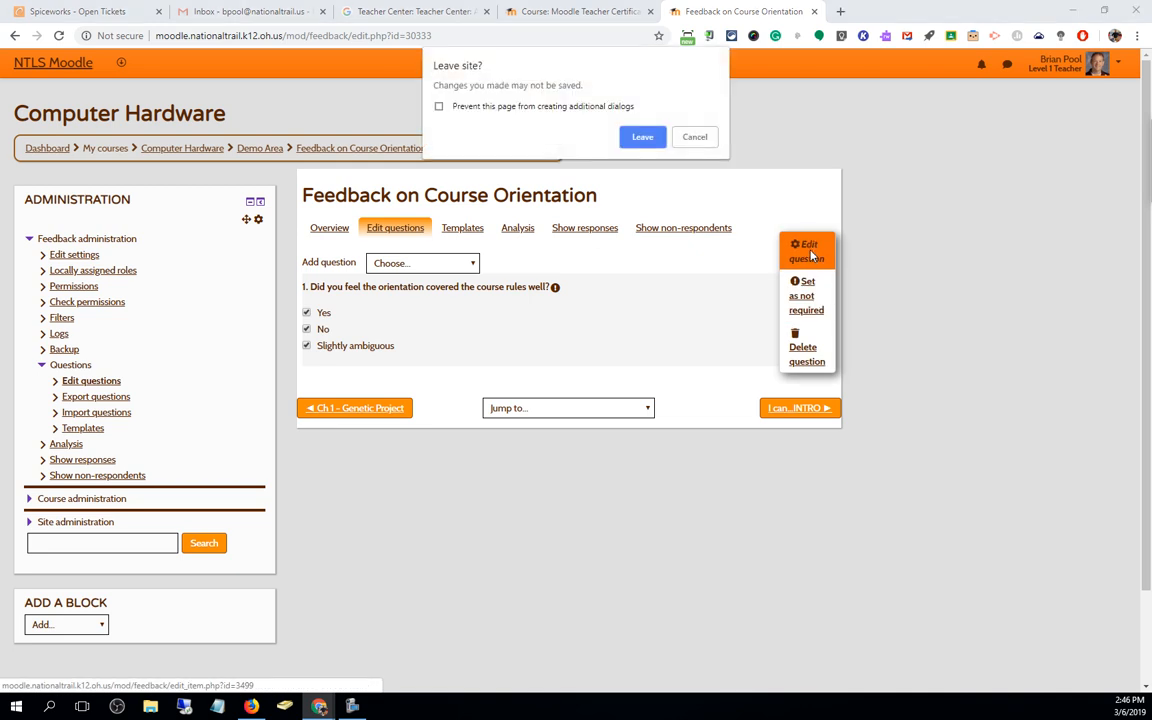
left_click(641, 135)
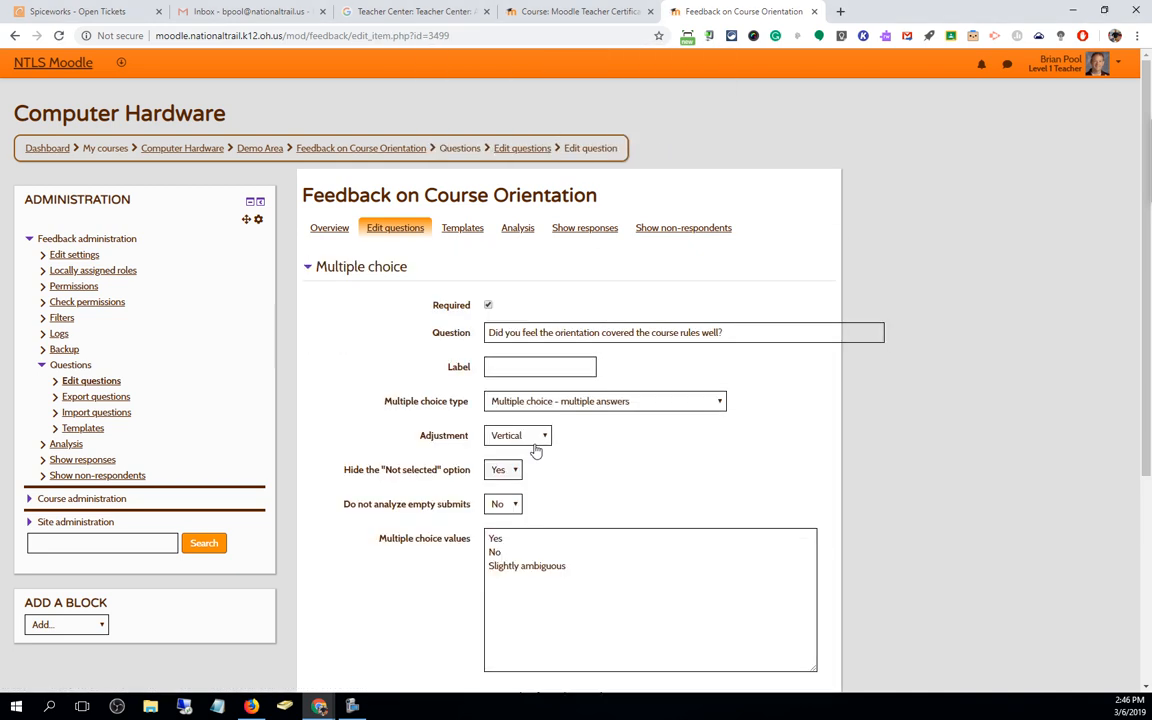
left_click(531, 443)
left_click(531, 446)
left_click(531, 436)
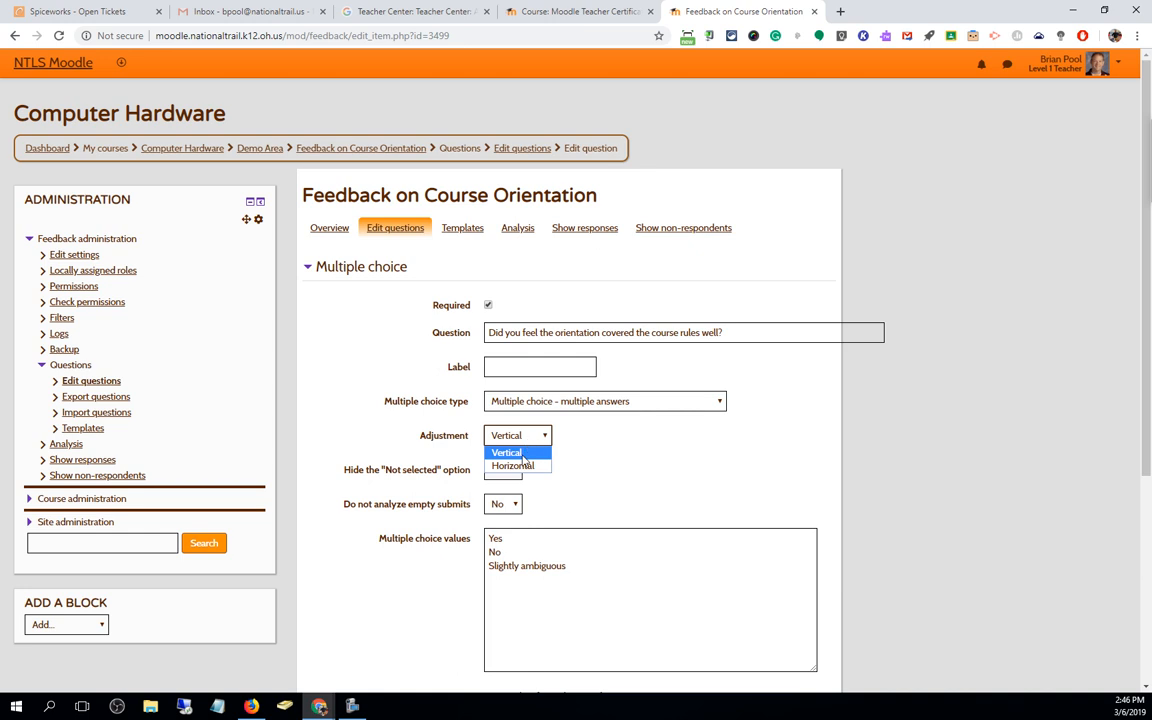
left_click(512, 465)
left_click(543, 401)
left_click(540, 417)
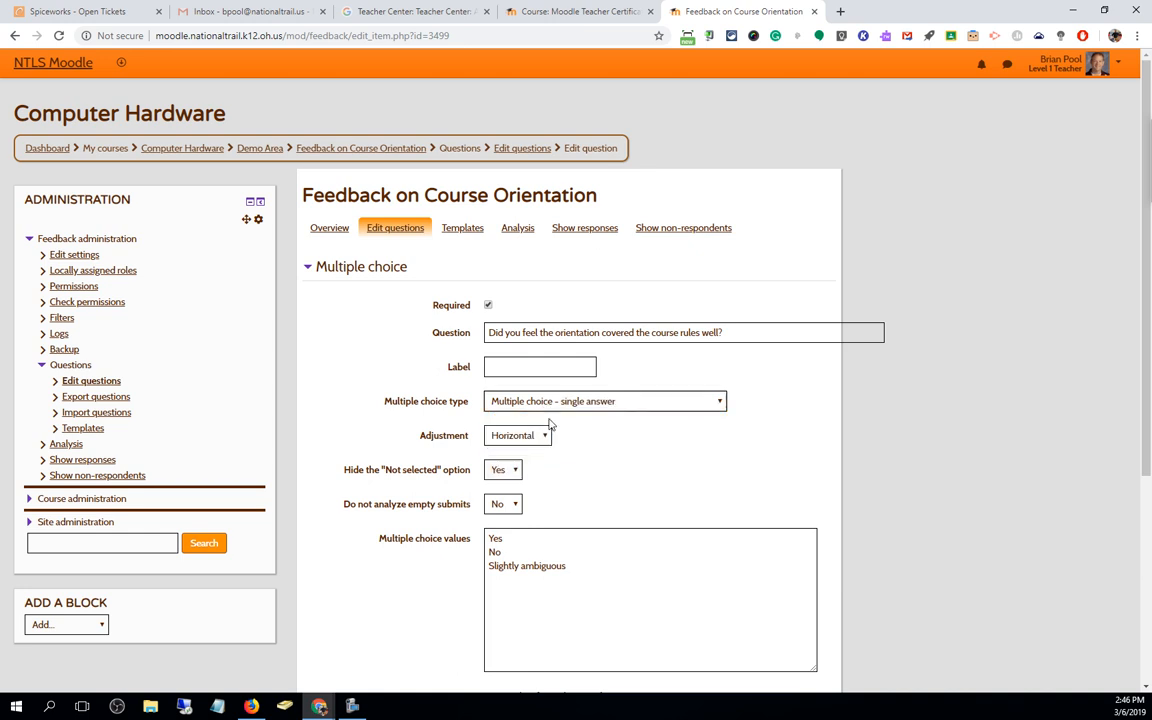
scroll(600, 420, "down", 5)
left_click(550, 465)
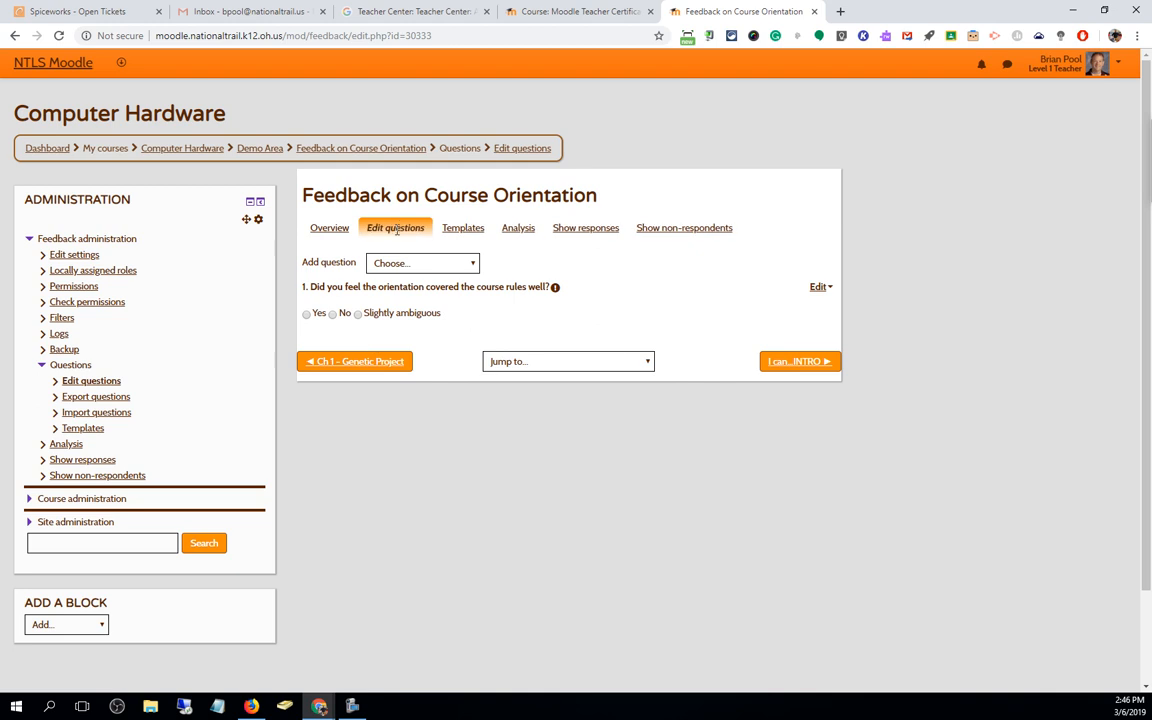
Add a longer text answer question and set its width to 60
left_click(408, 265)
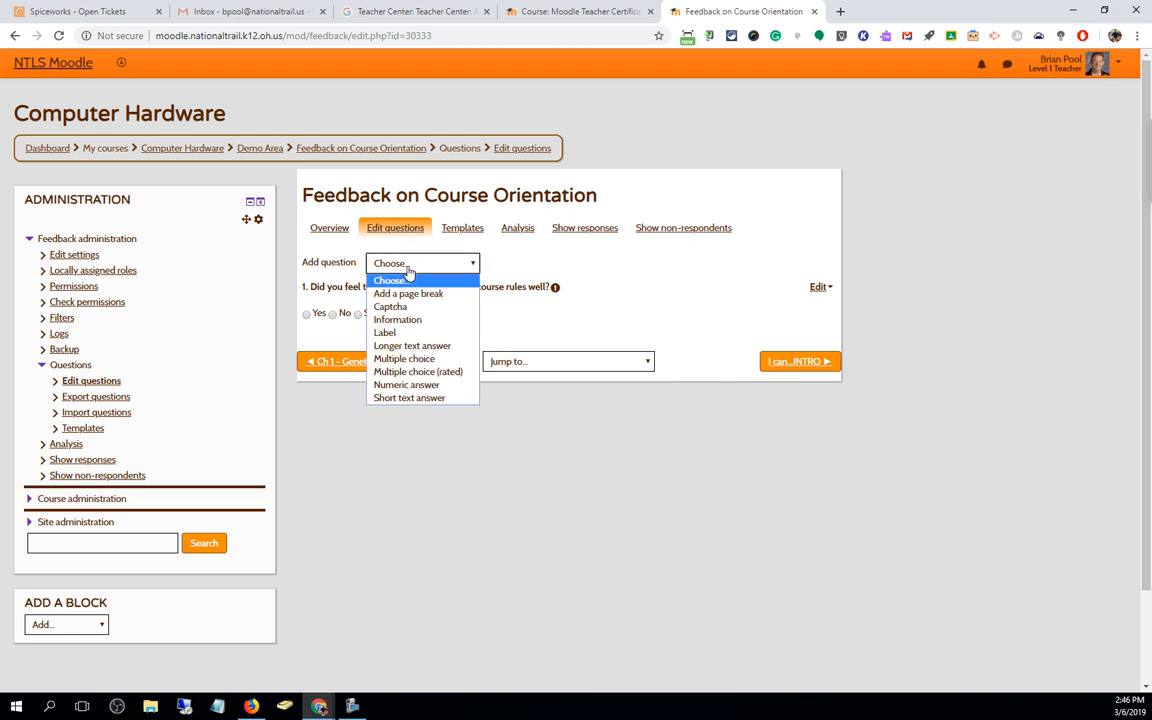
left_click(440, 345)
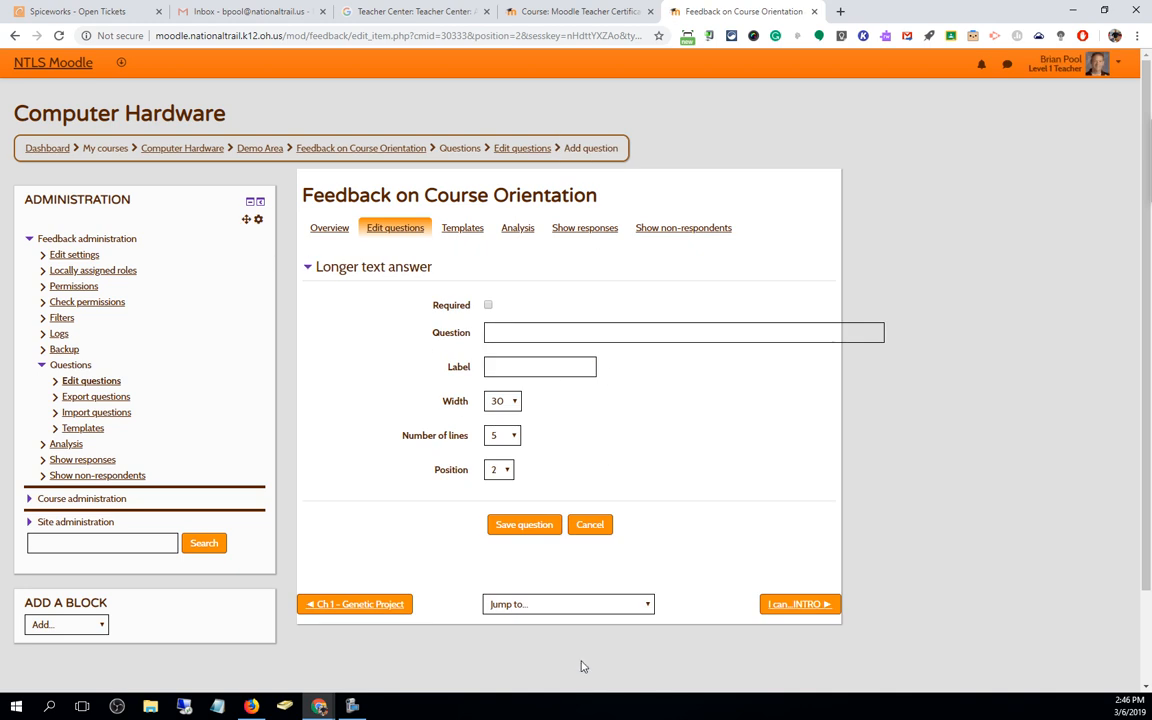
left_click(511, 402)
left_click_drag(518, 488, 519, 578)
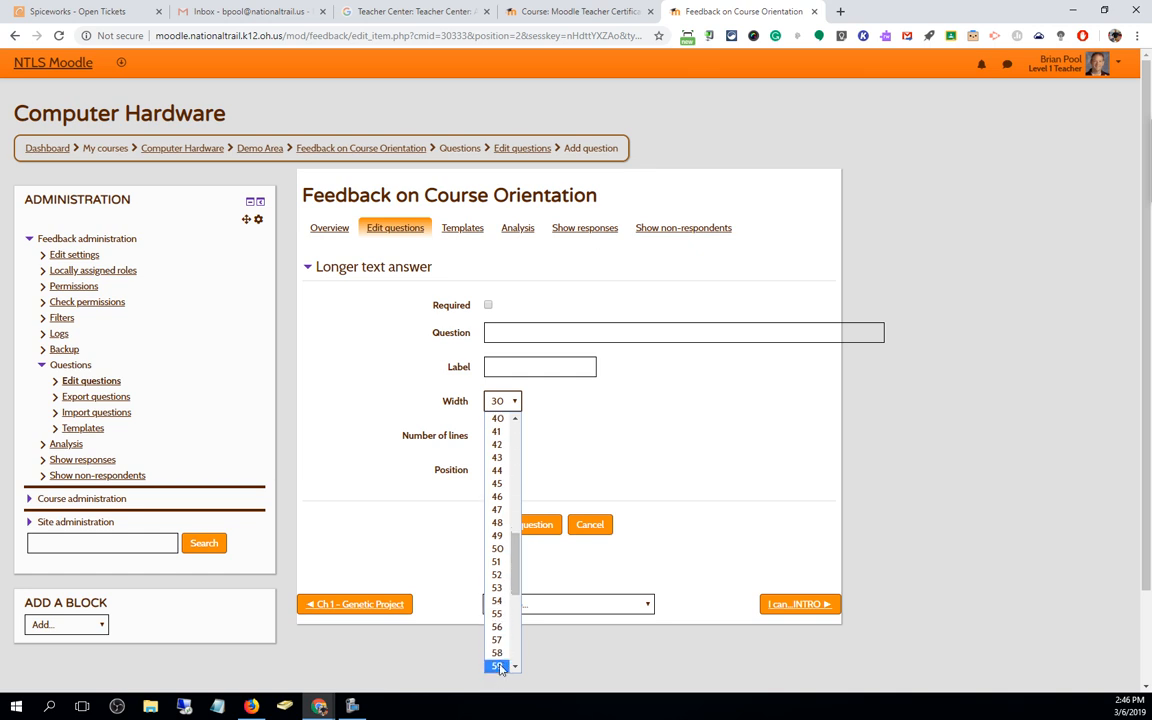
scroll(508, 600, "down", 3)
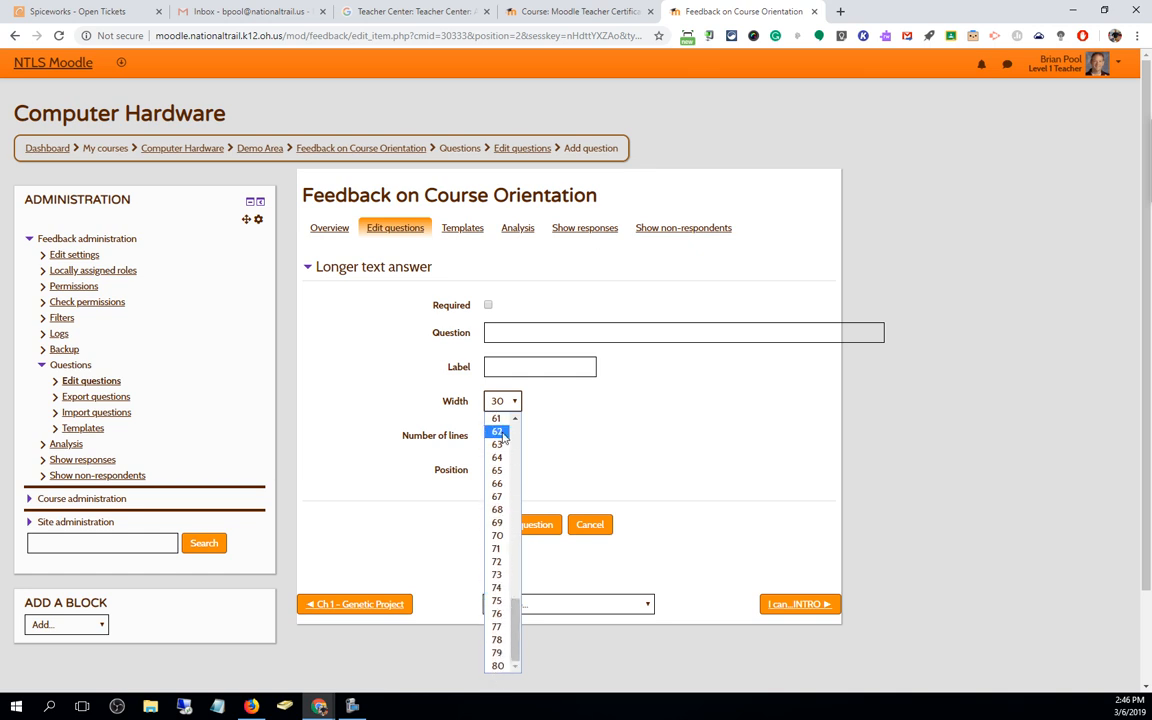
scroll(510, 427, "up", 1)
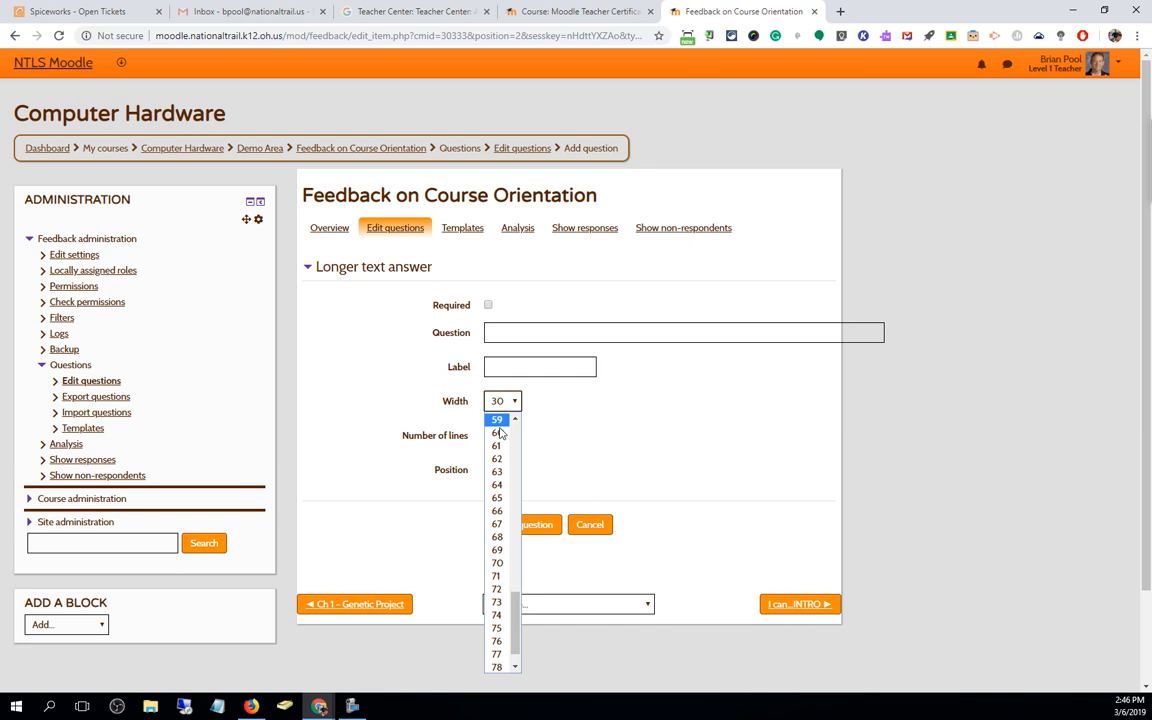
left_click(499, 431)
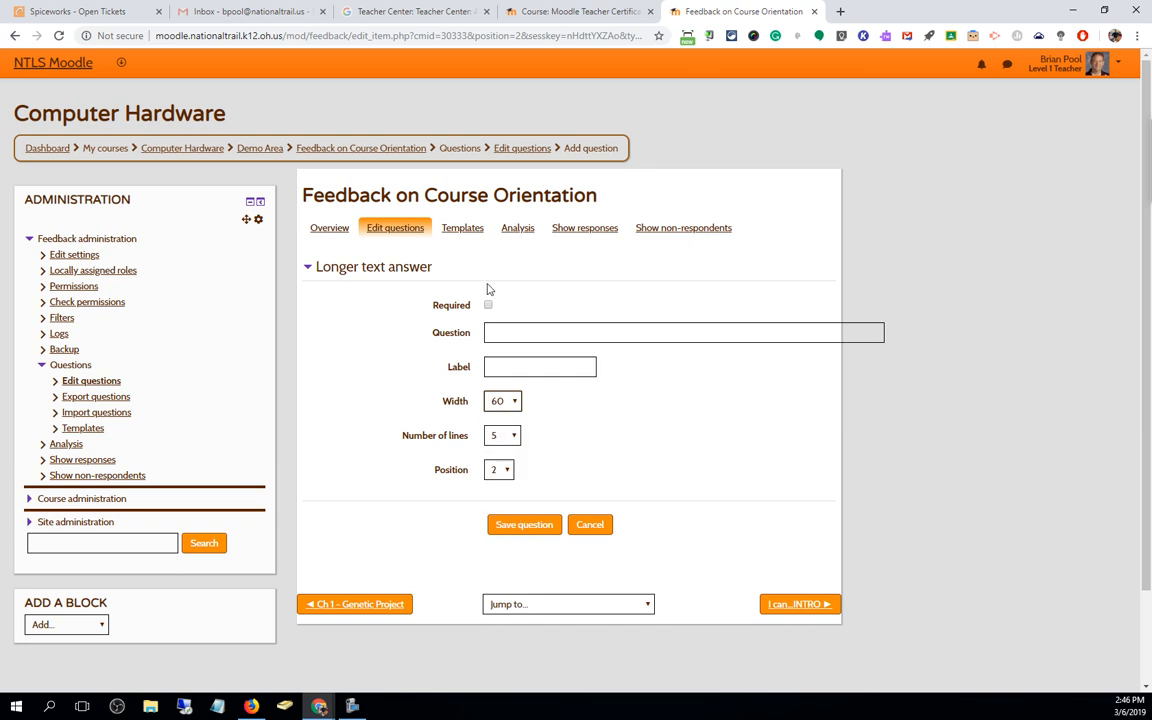
Enter the question text "Please let me know what we should have covered better.", save it, and try its answer box
left_click(519, 330)
type("Ple")
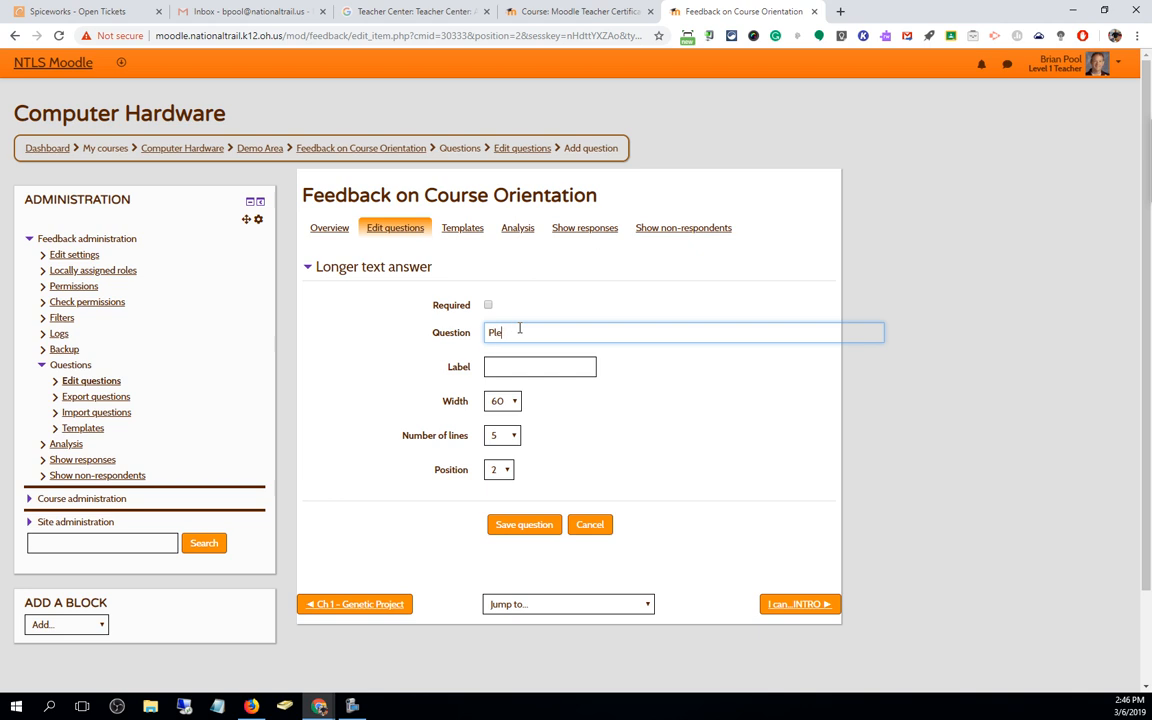
type("ase let me know what we should ha")
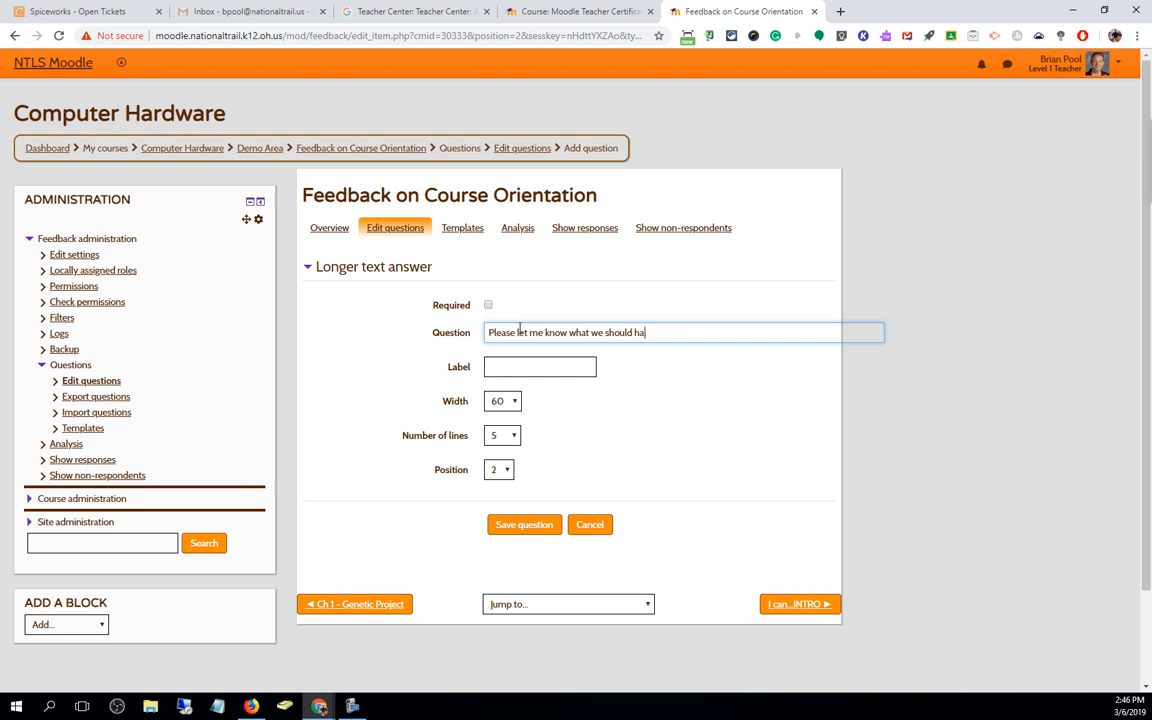
type("ve covered better.")
left_click(517, 526)
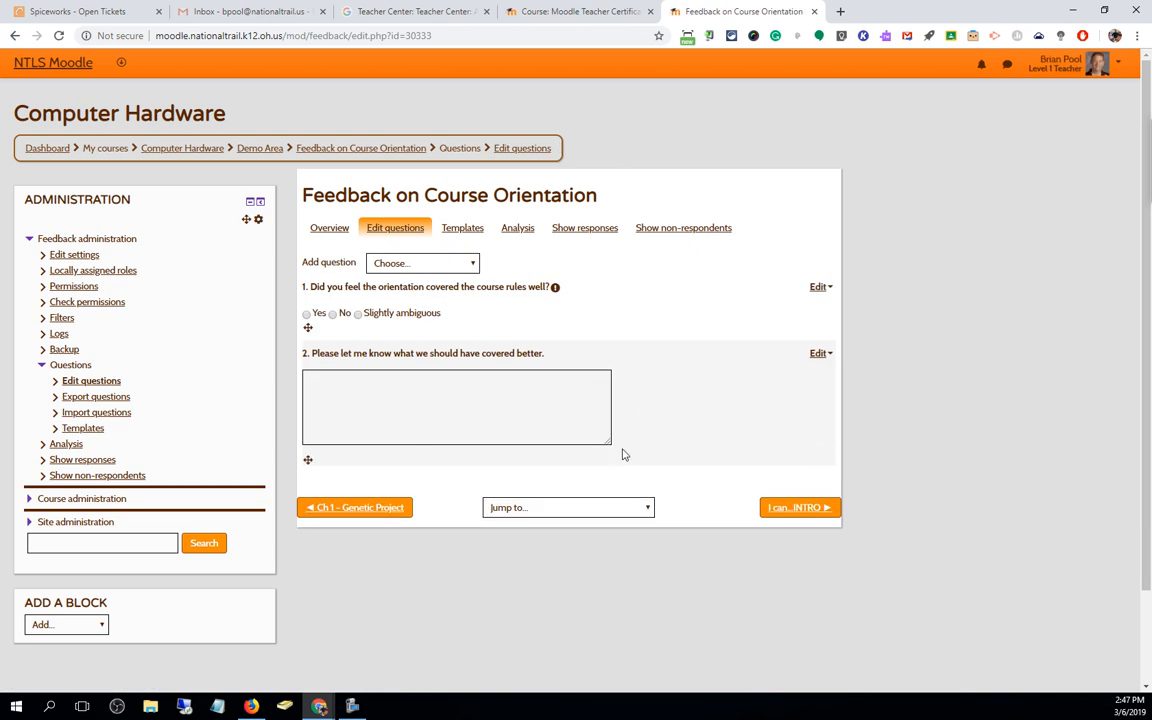
left_click(417, 393)
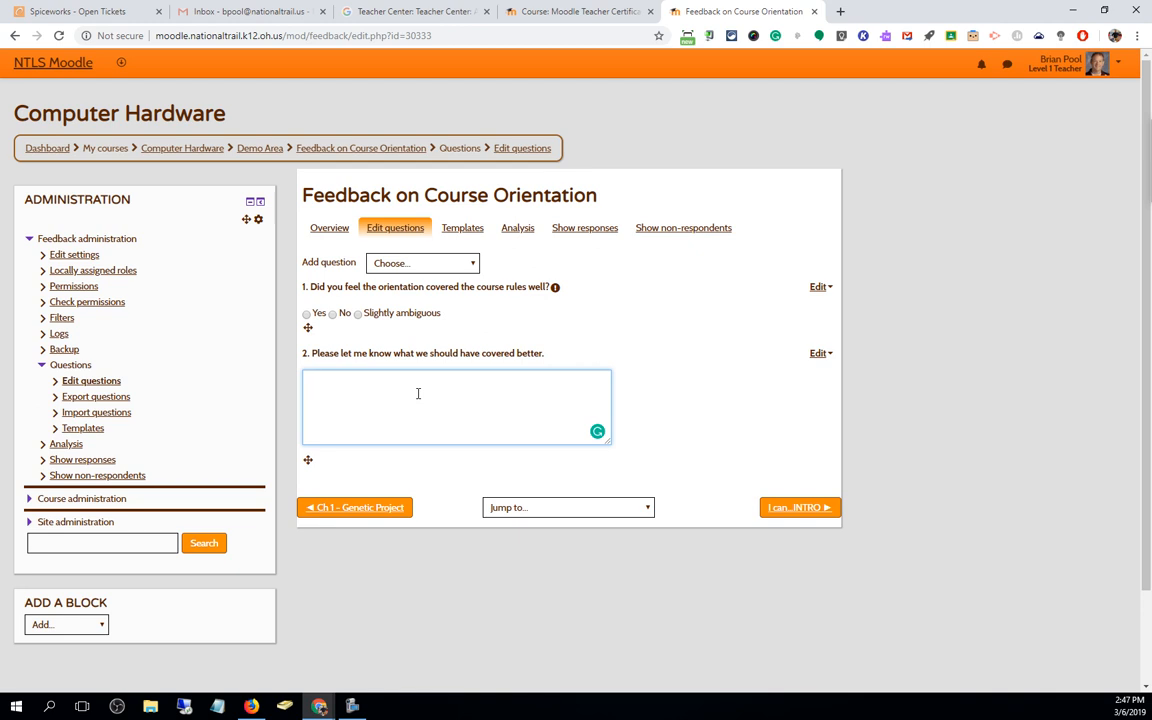
Start a new short text answer question, look through its textfield width choices, and go back without saving it
left_click(396, 265)
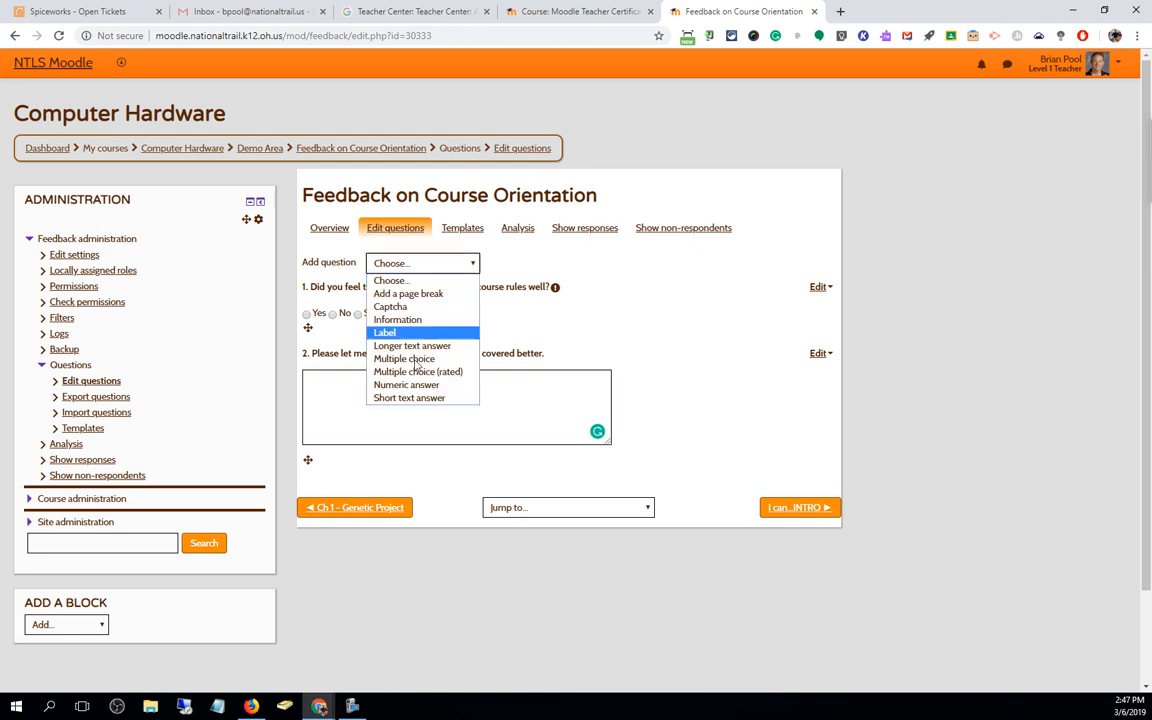
left_click(420, 398)
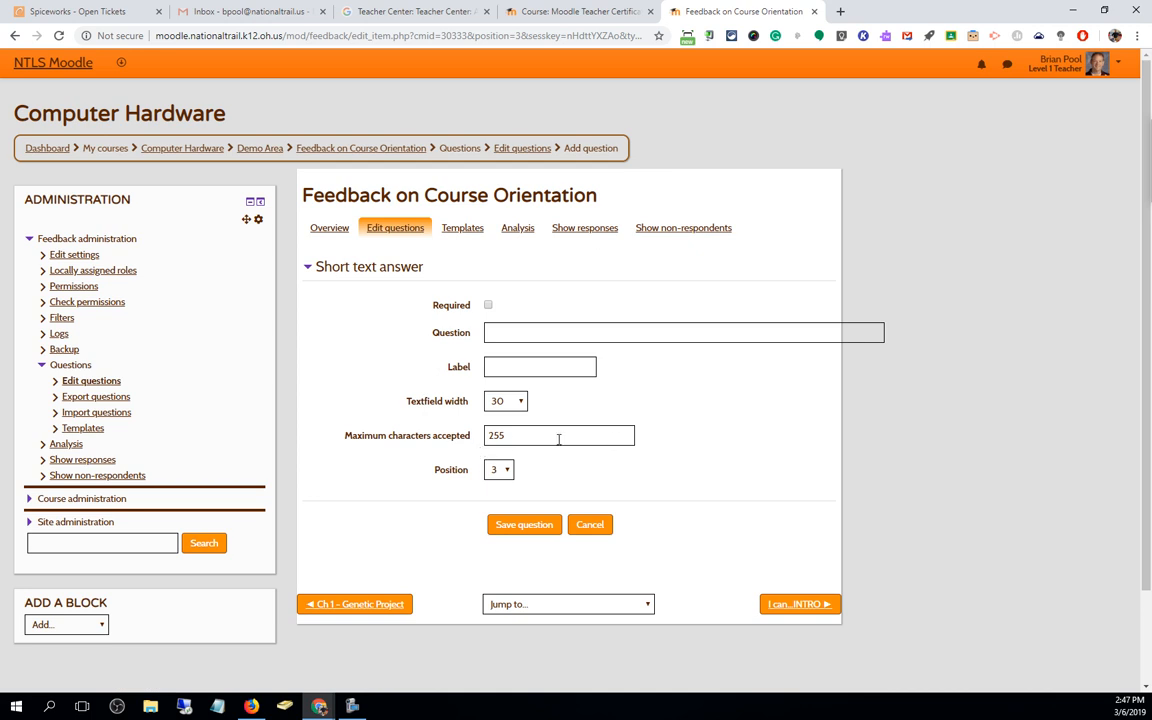
left_click(503, 401)
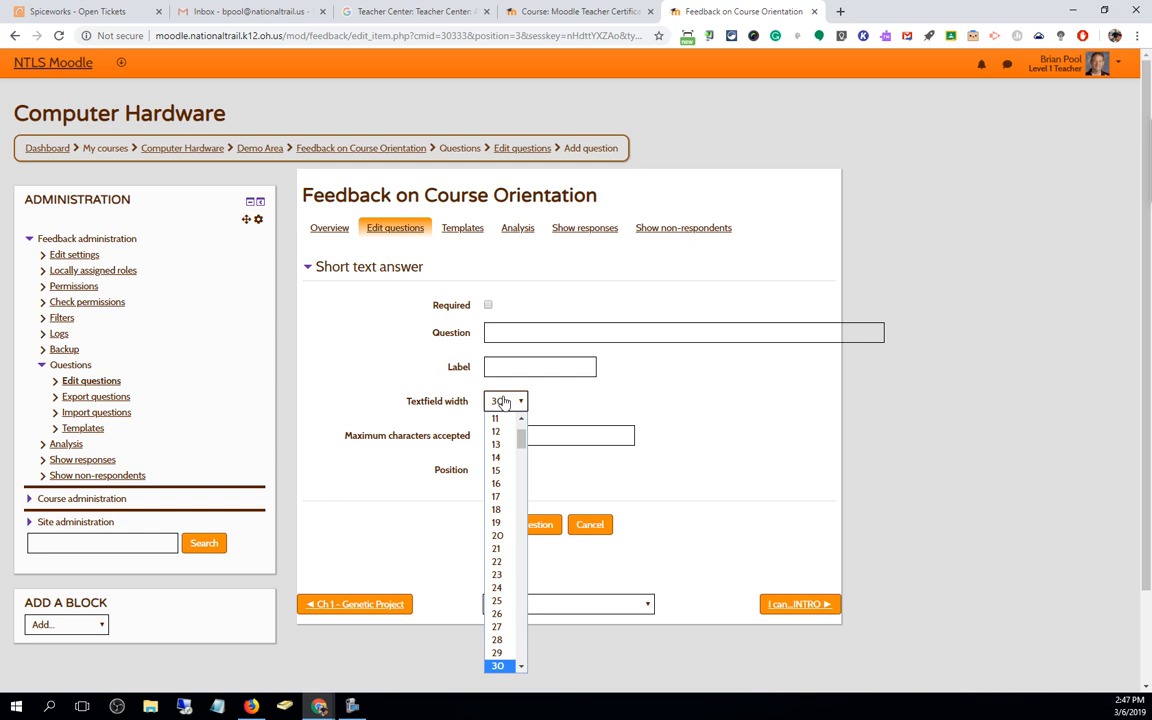
scroll(504, 550, "down", 15)
scroll(503, 552, "up", 8)
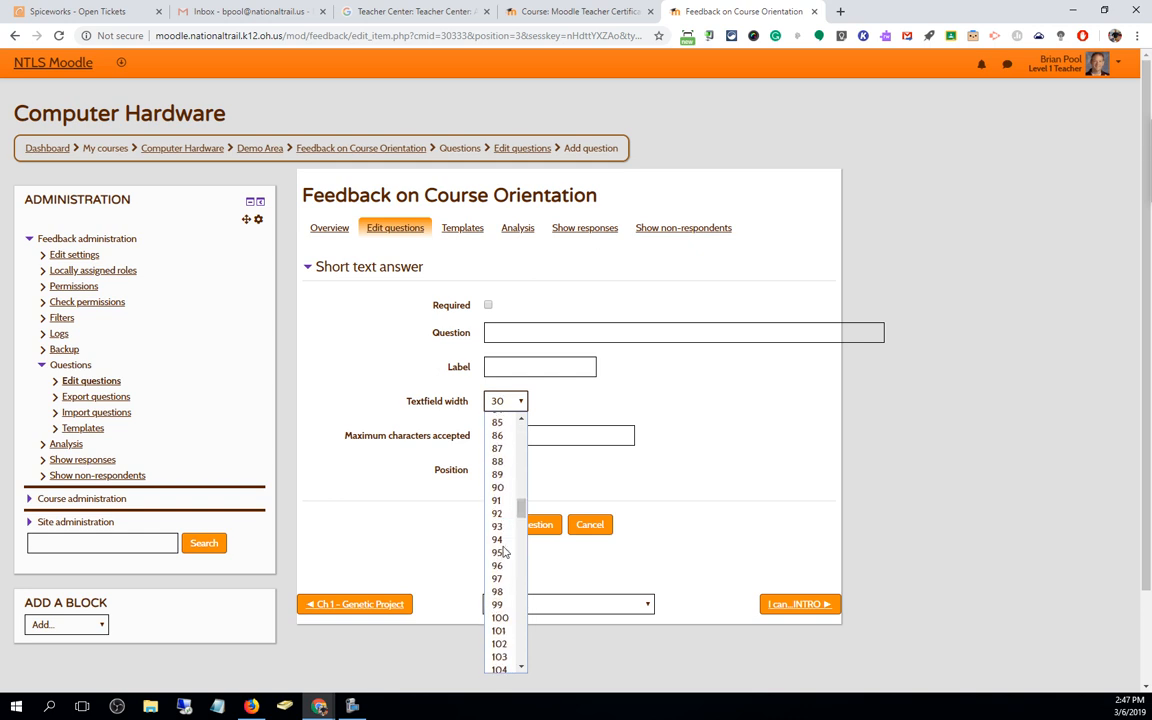
scroll(505, 552, "up", 8)
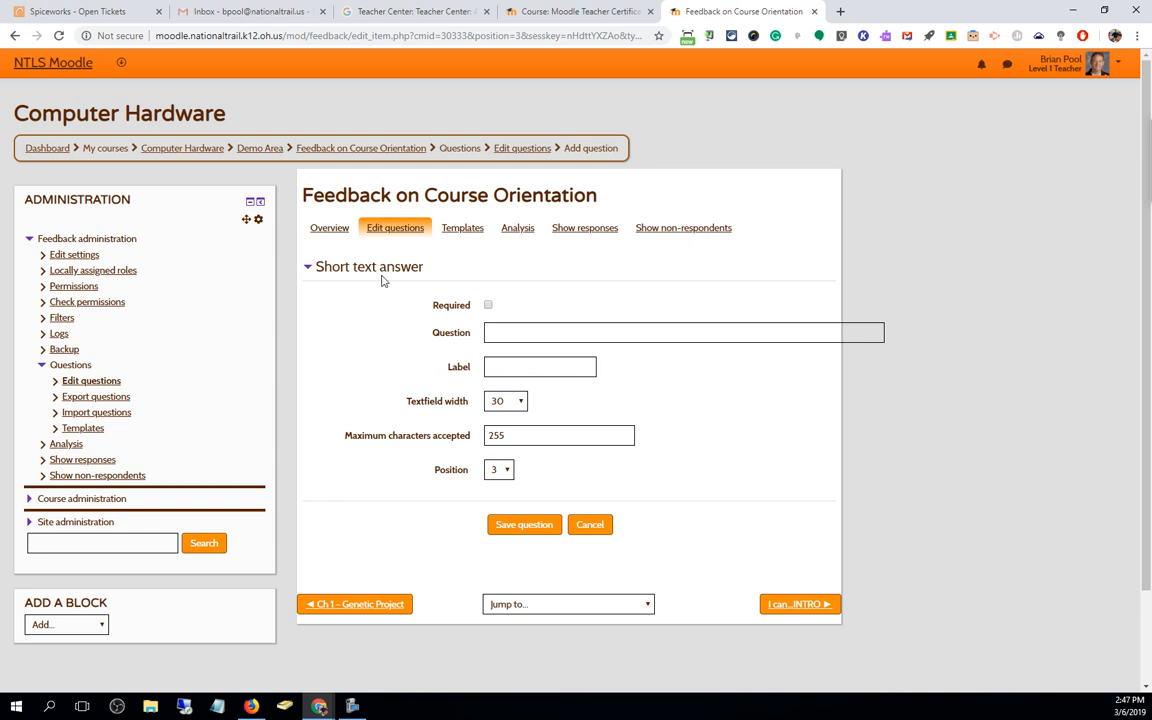
left_click(15, 35)
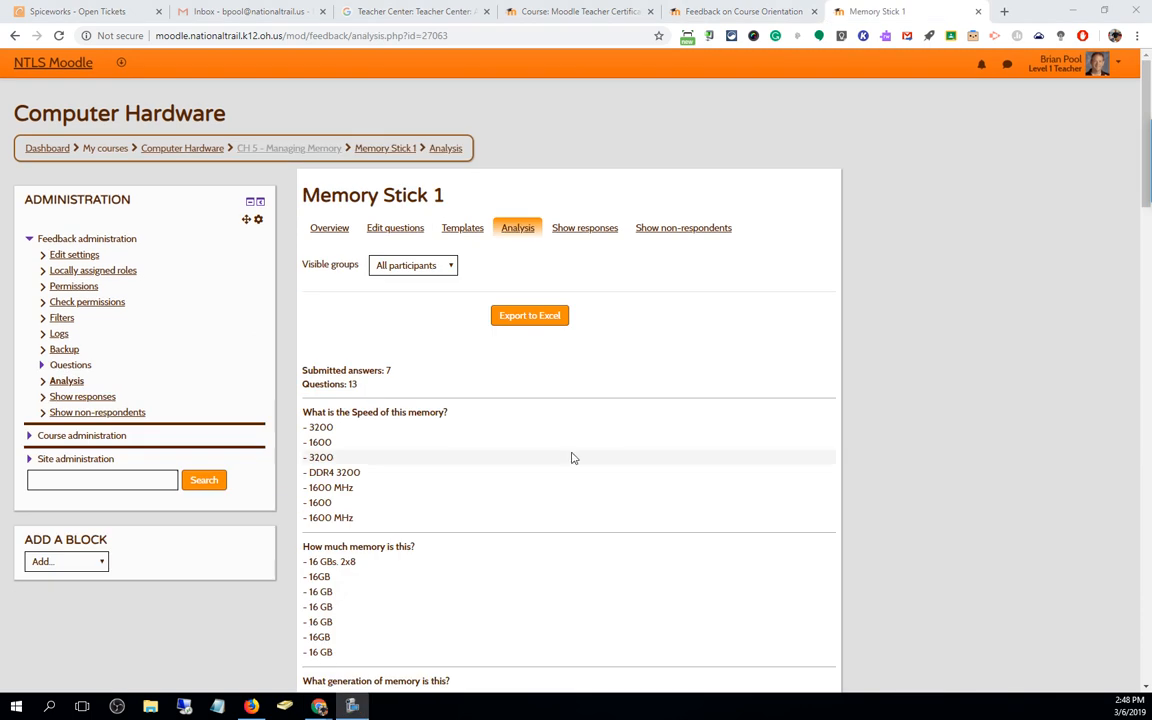
Examine the submitted answers to the memory speed question in the Memory Stick 1 feedback analysis
scroll(569, 321, "down", 3)
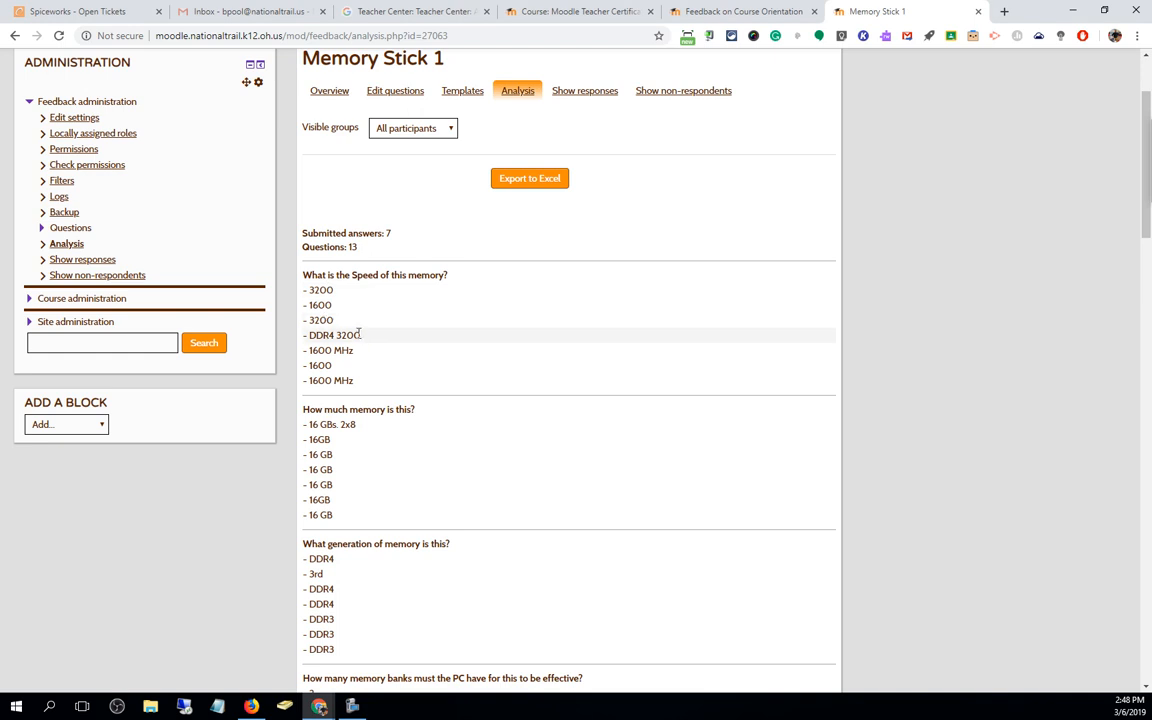
triple_click(345, 381)
left_click_drag(337, 368, 316, 303)
left_click(316, 290)
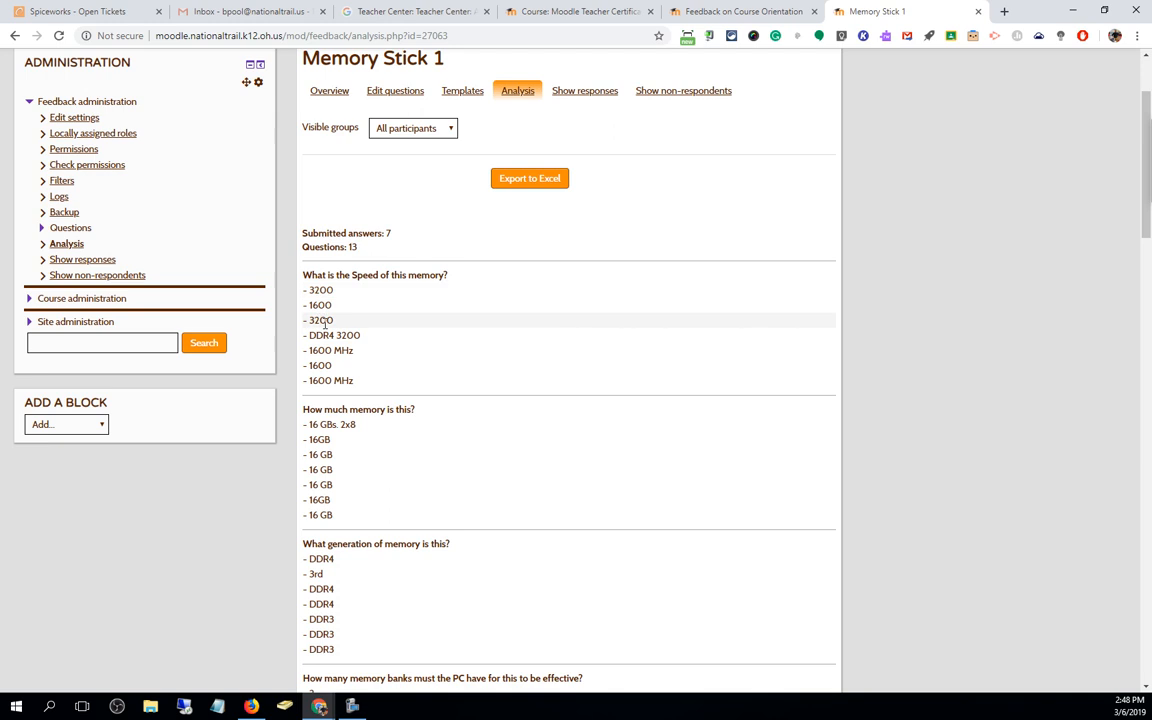
Examine the answers on how much memory there is, and look through the remaining questions in the analysis
scroll(506, 419, "down", 3)
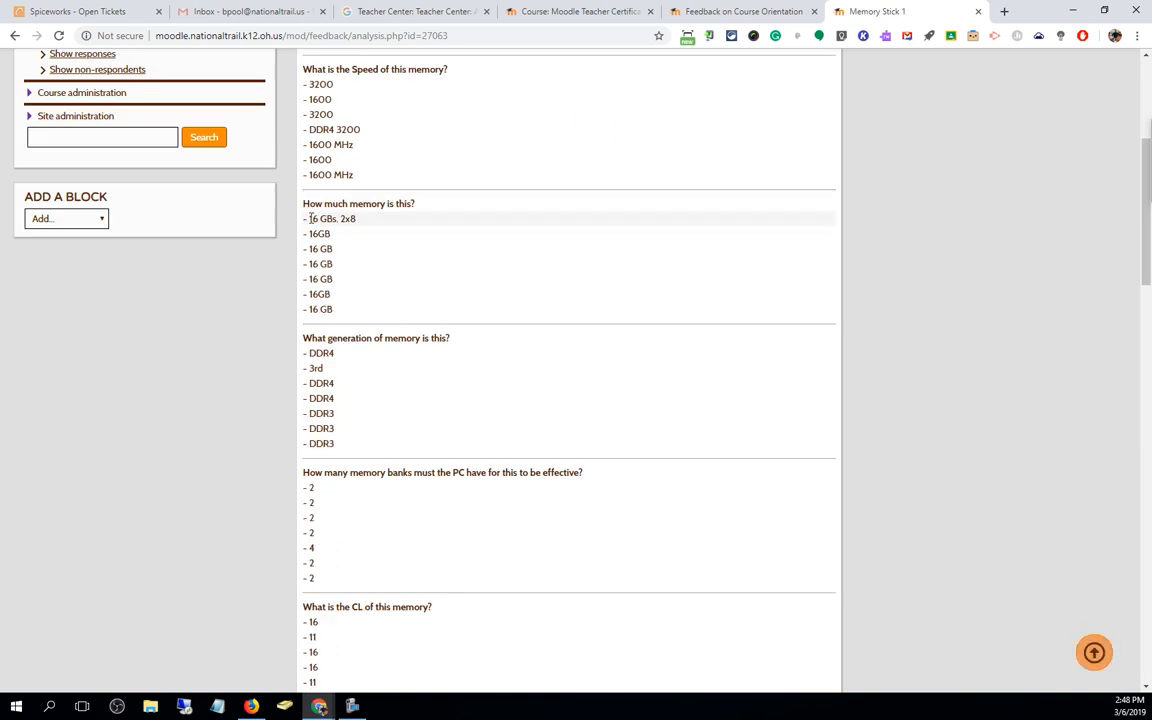
left_click_drag(309, 218, 375, 373)
left_click(424, 308)
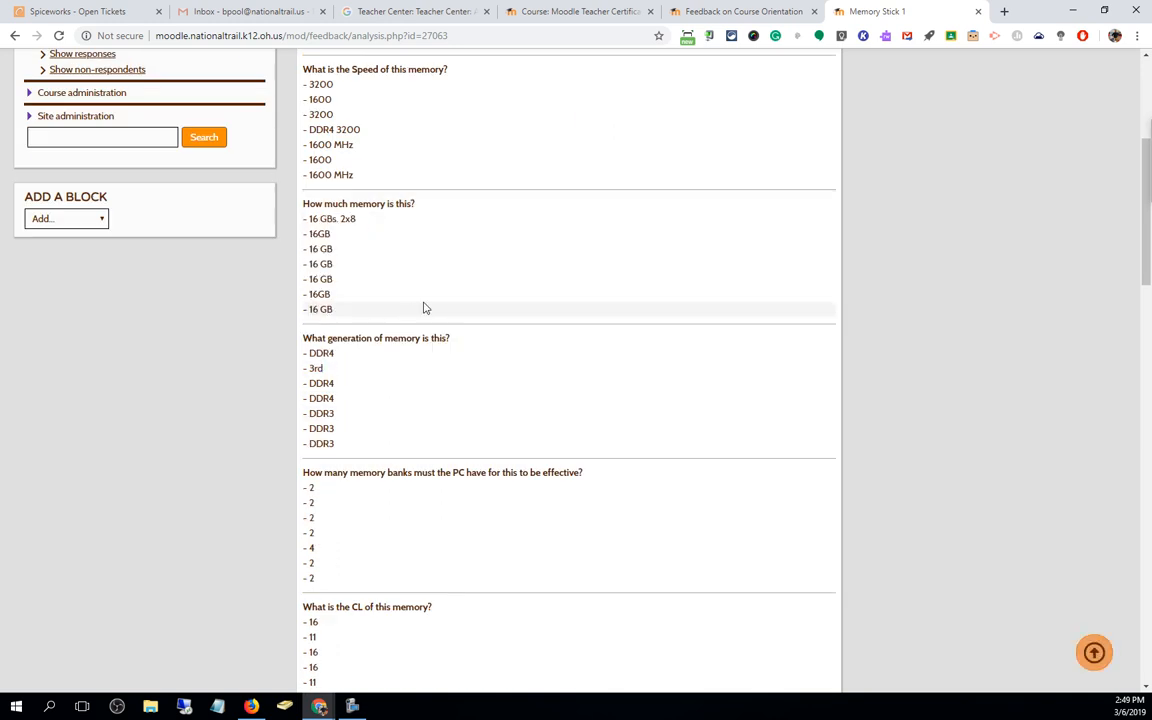
scroll(424, 308, "up", 5)
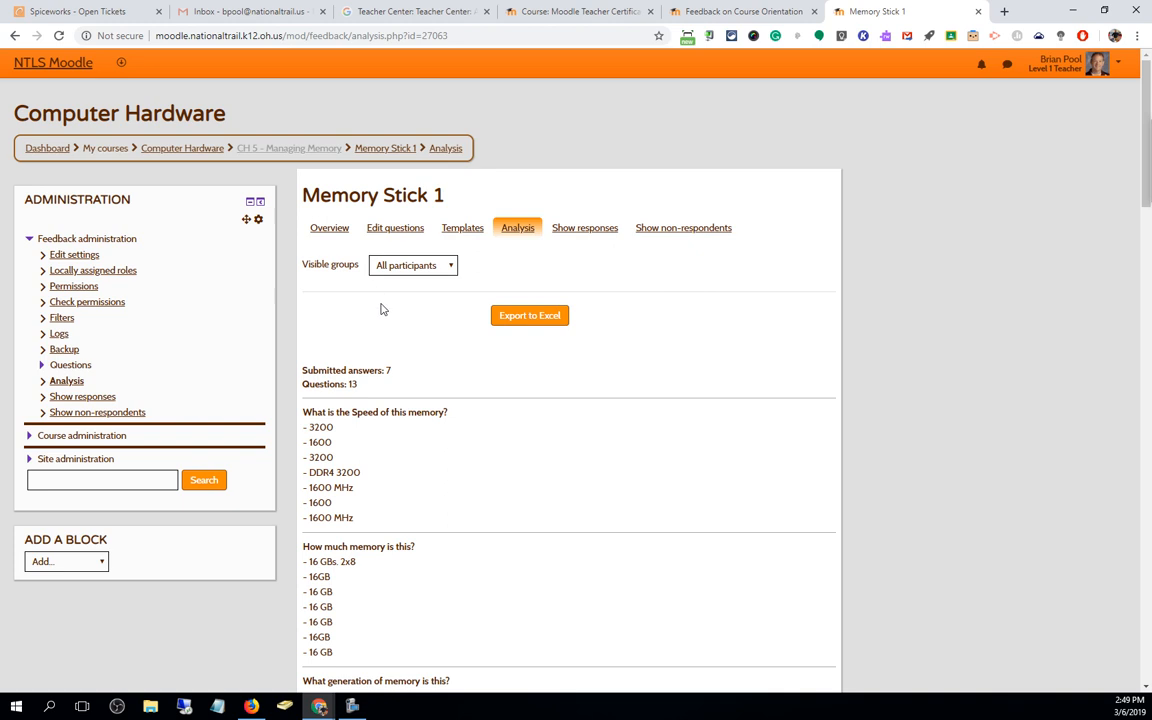
scroll(494, 485, "down", 6)
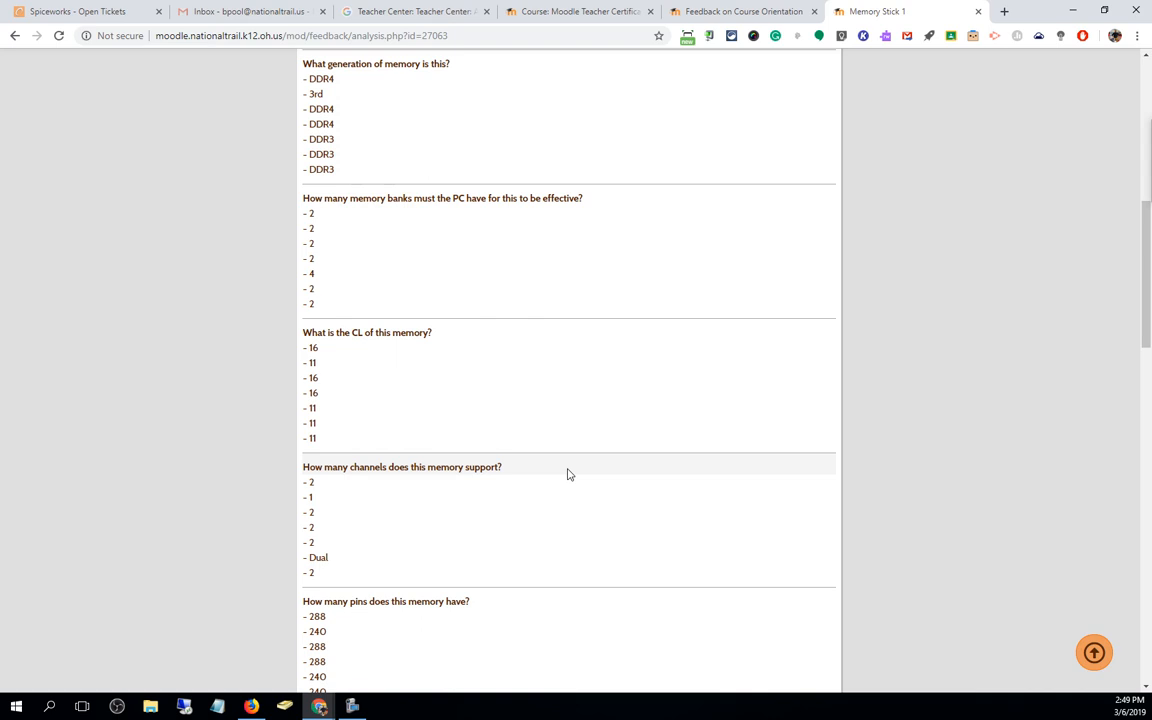
scroll(825, 566, "up", 10)
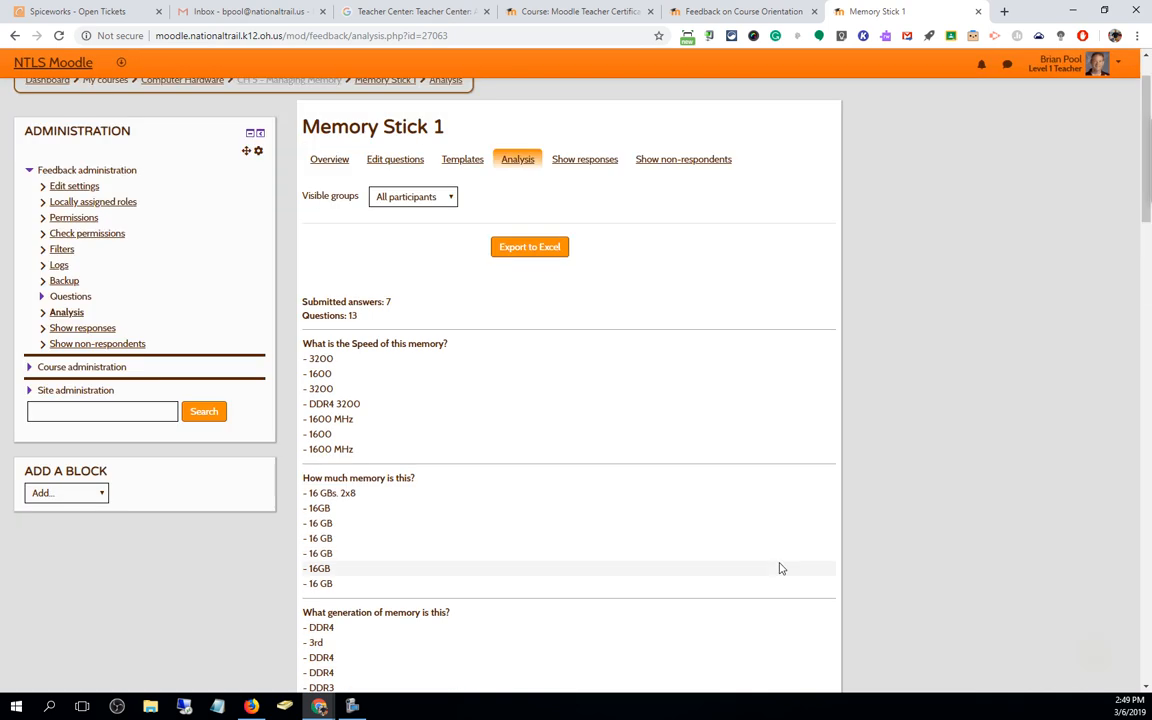
Review each participant's individual responses to the Memory Stick 1 feedback, and return to its overview
left_click(580, 162)
scroll(624, 200, "down", 5)
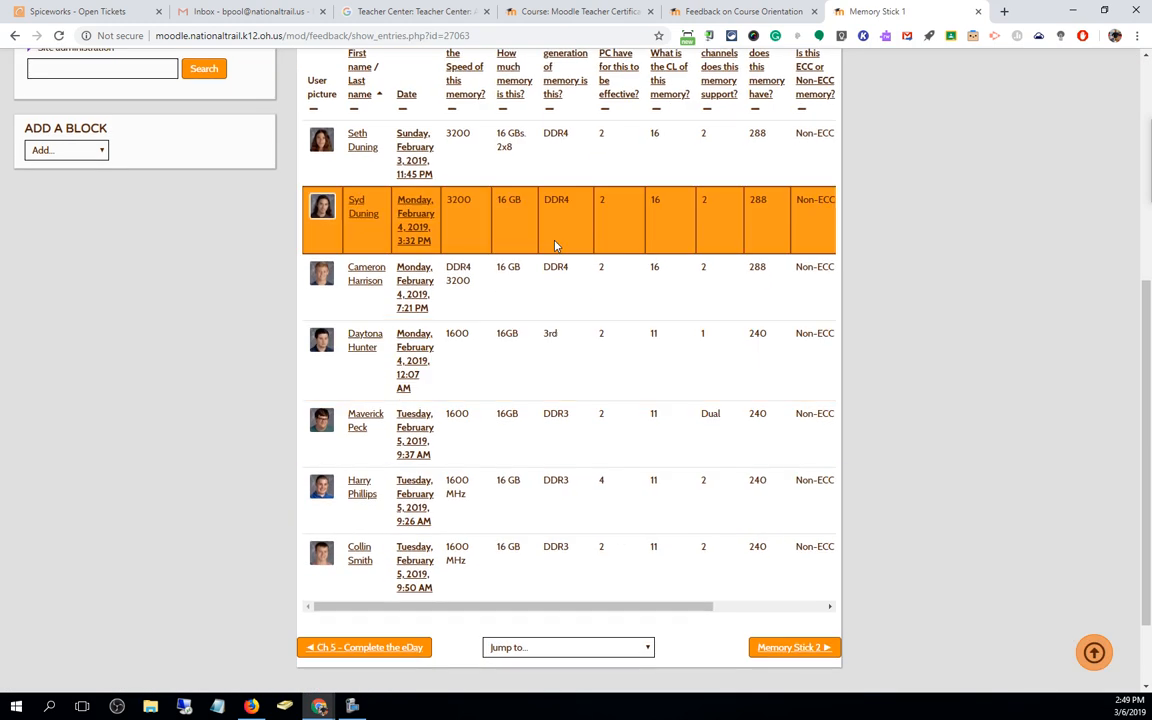
scroll(1059, 418, "up", 5)
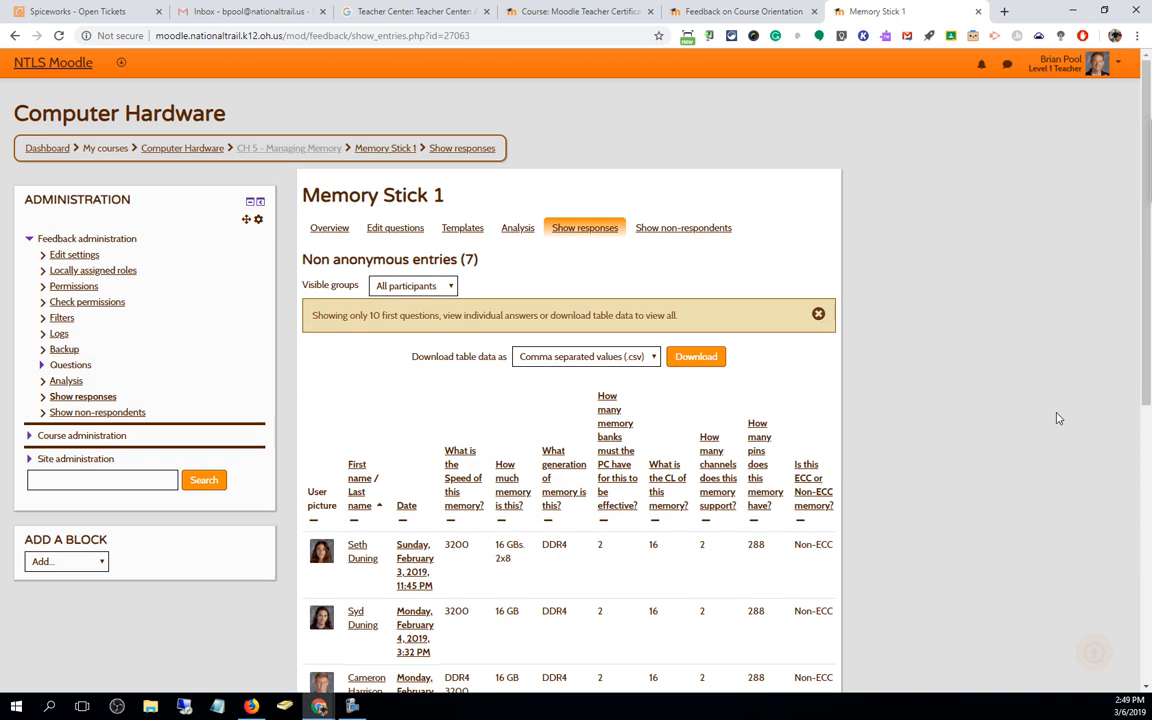
left_click(322, 233)
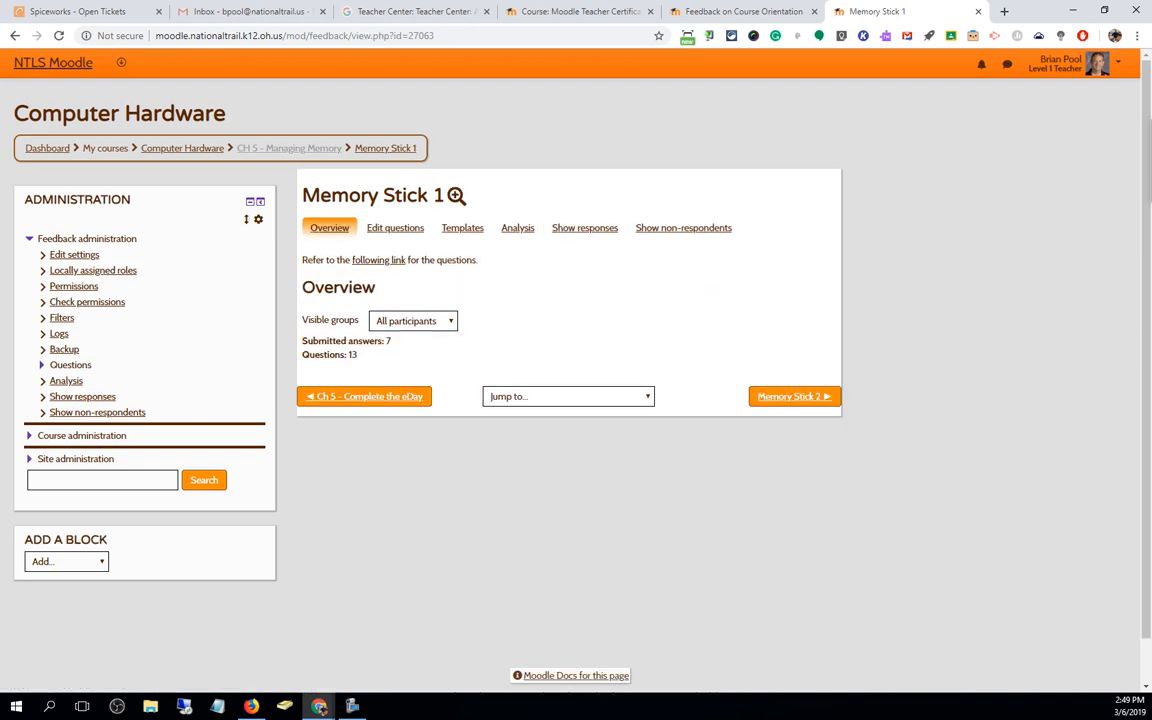